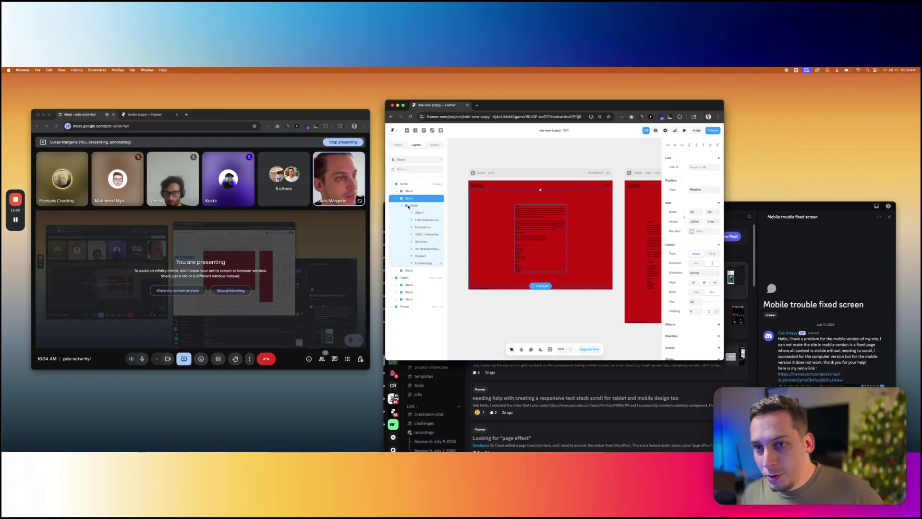
Select the nested text Stack in the Desktop frame and set its width to Fill
left_click(408, 206)
left_click(402, 205)
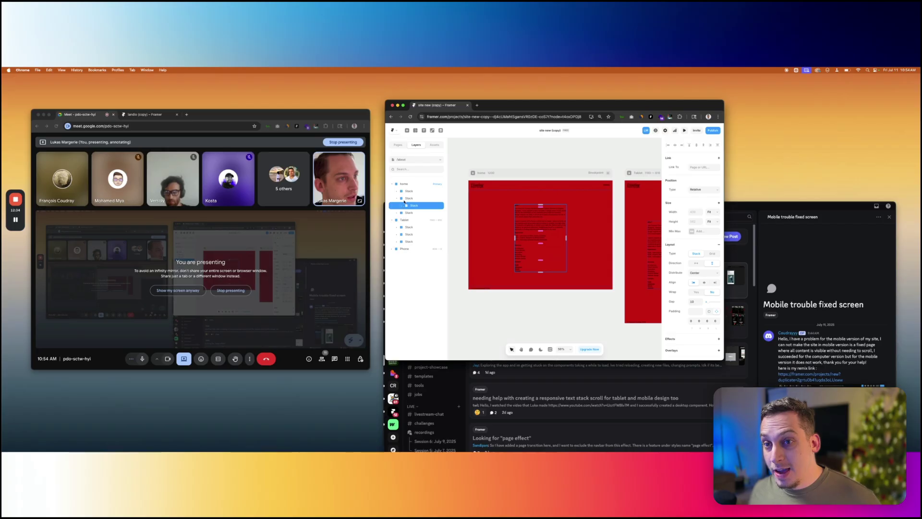
left_click(409, 198)
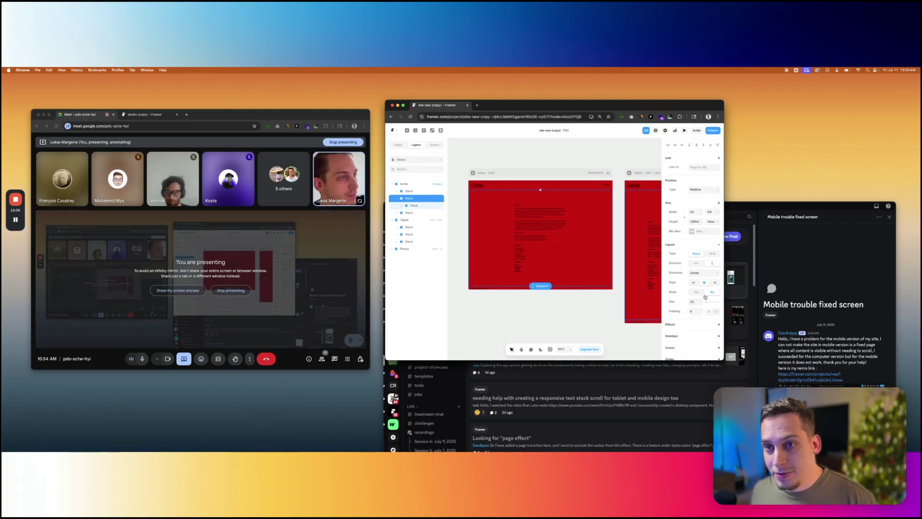
scroll(605, 257, "right", 8)
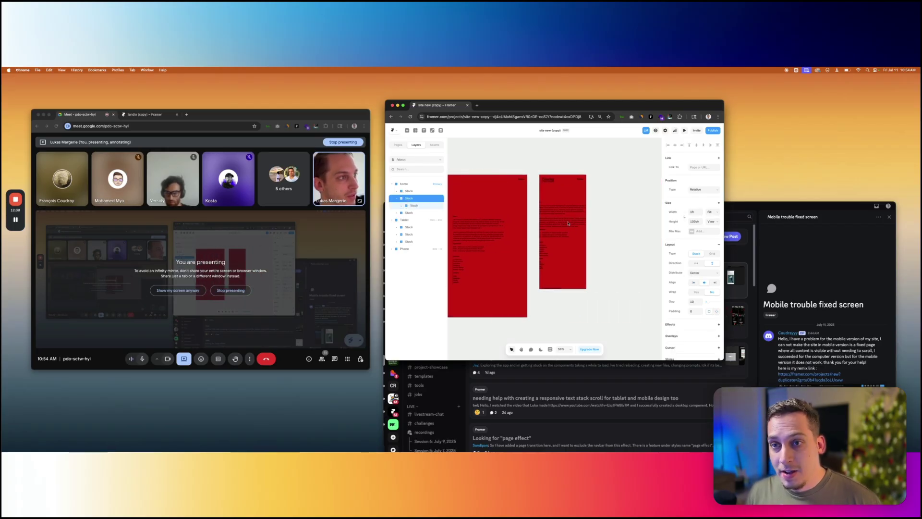
scroll(560, 219, "left", 5)
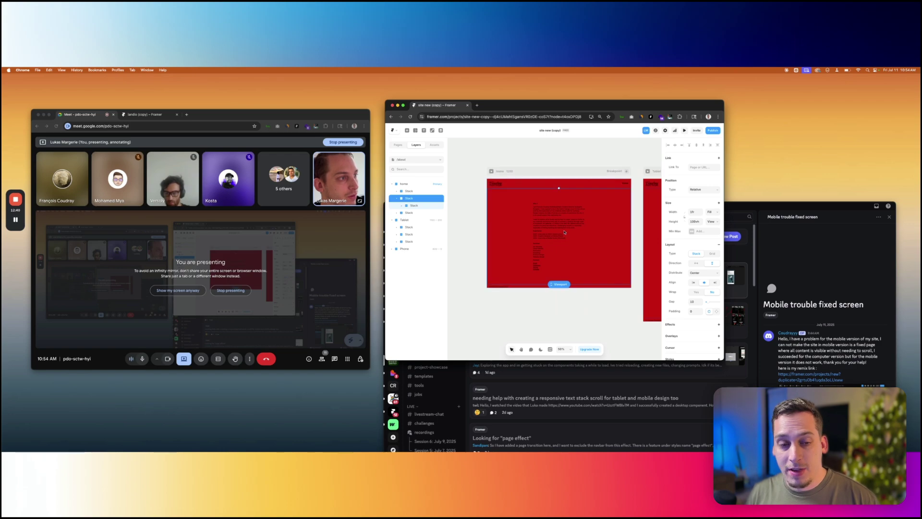
left_click(418, 205)
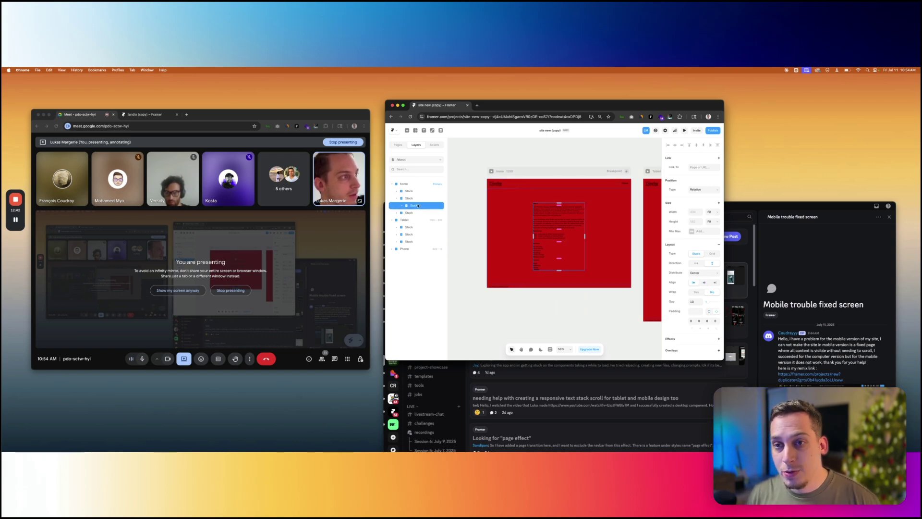
left_click(711, 211)
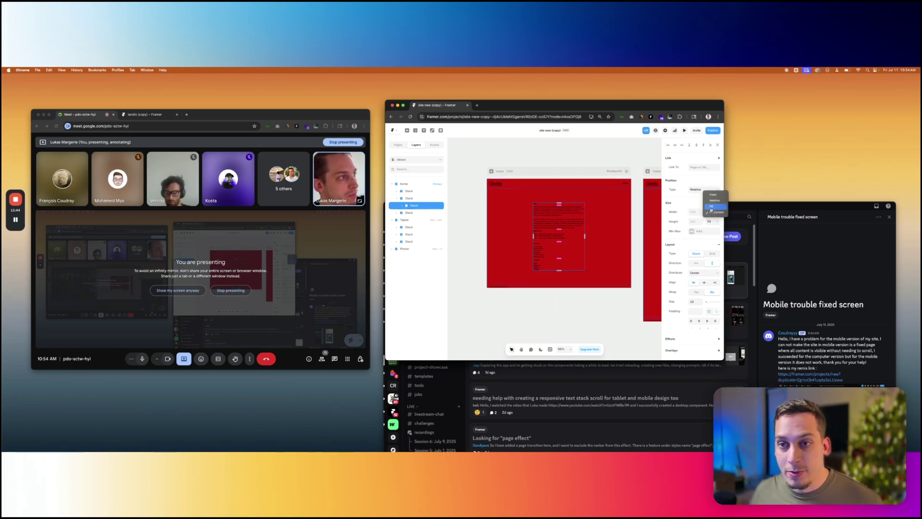
left_click(711, 207)
scroll(595, 223, "right", 10)
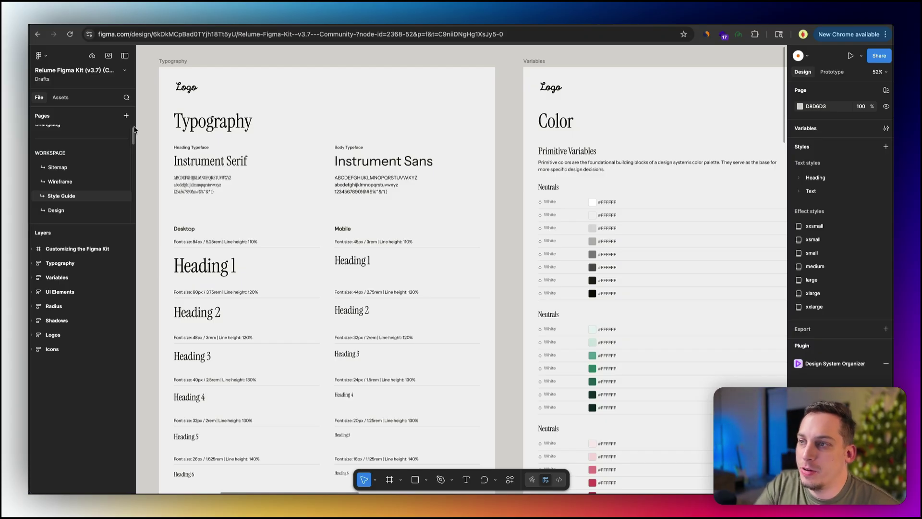
Expand the Typography layer to reveal Header, Heading and Content, then scroll the style guide
left_click(195, 152)
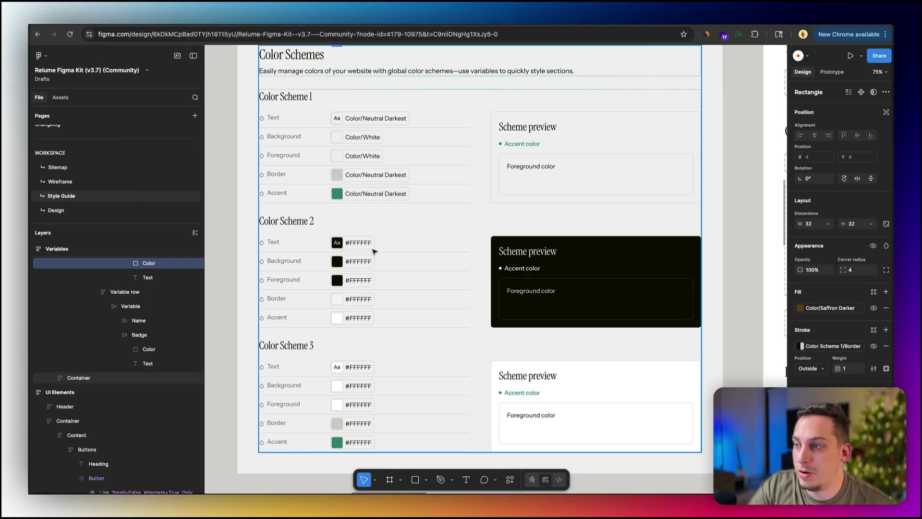
scroll(508, 198, "right", 10)
scroll(508, 199, "up", 8)
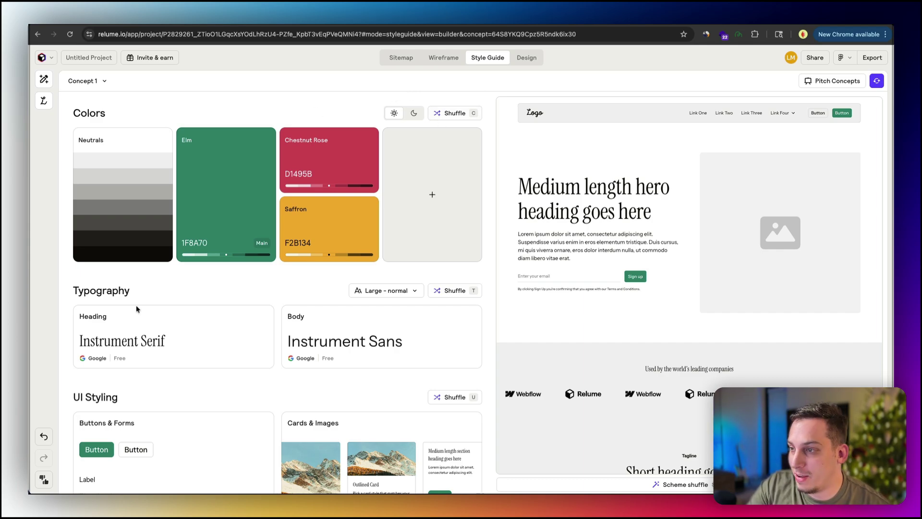
Scroll Relume's style guide and bring up the Export to Figma dialog
scroll(189, 282, "down", 2)
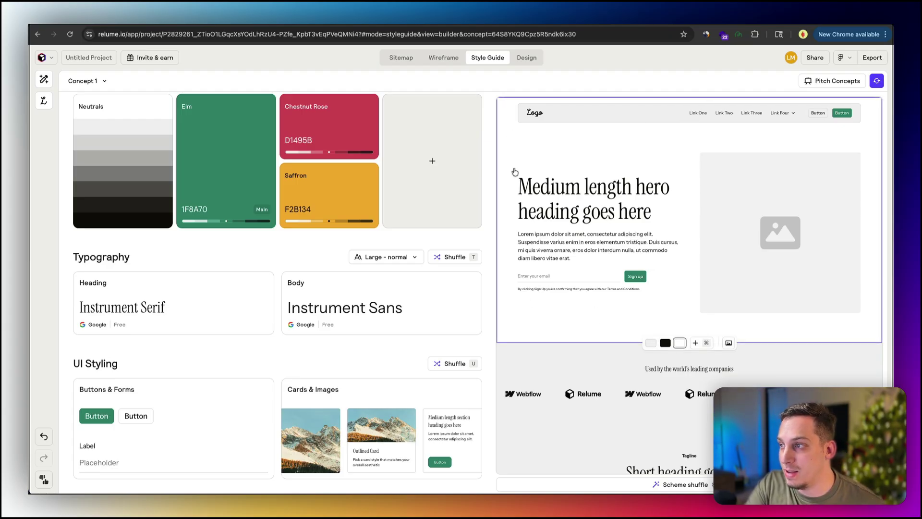
left_click(872, 58)
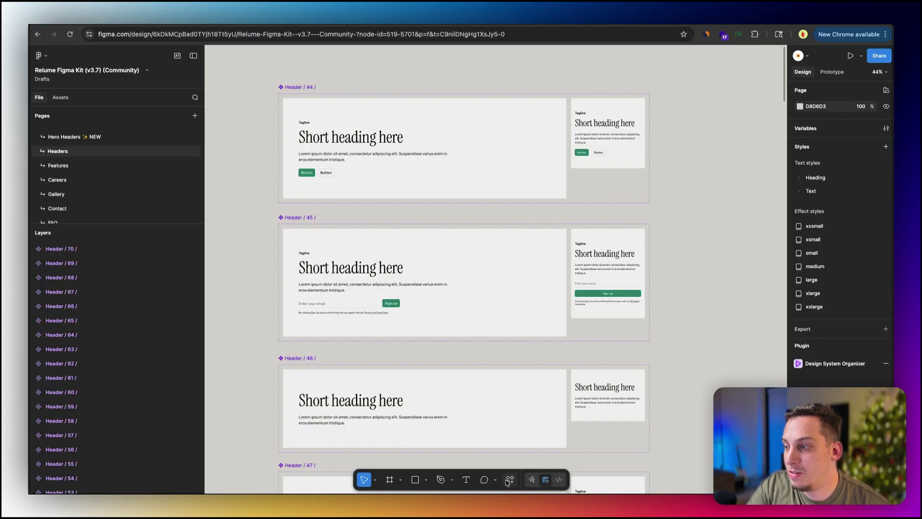
Launch the Relume plugin from Actions, then close it
left_click(509, 480)
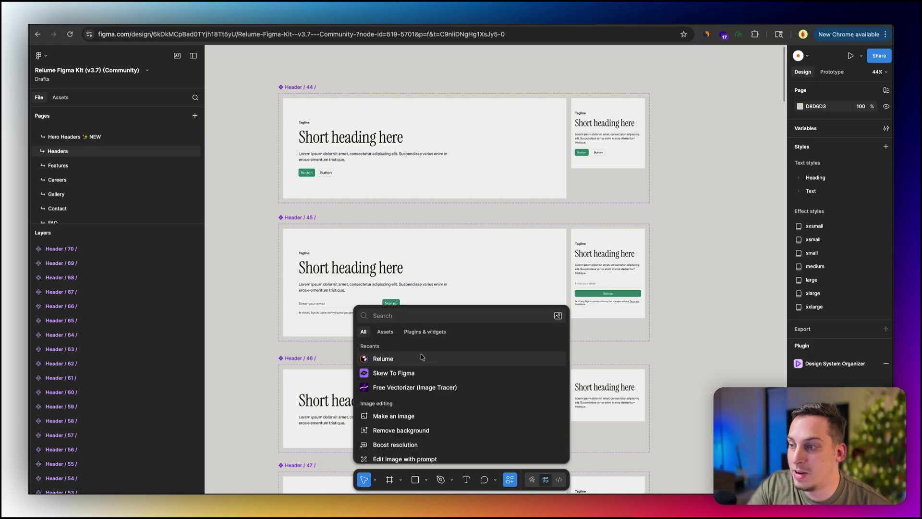
left_click(385, 359)
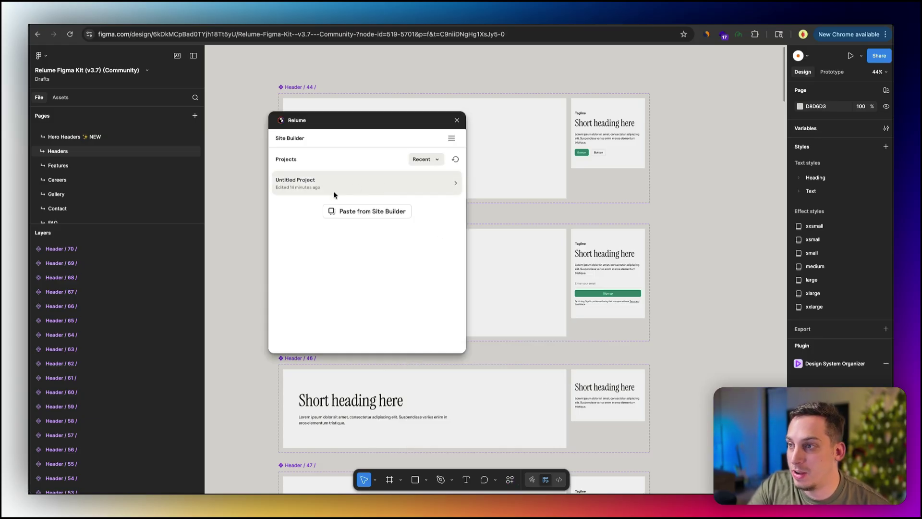
left_click(57, 179)
Browse the kit's Gallery, FAQ and Pricing pages
left_click(73, 194)
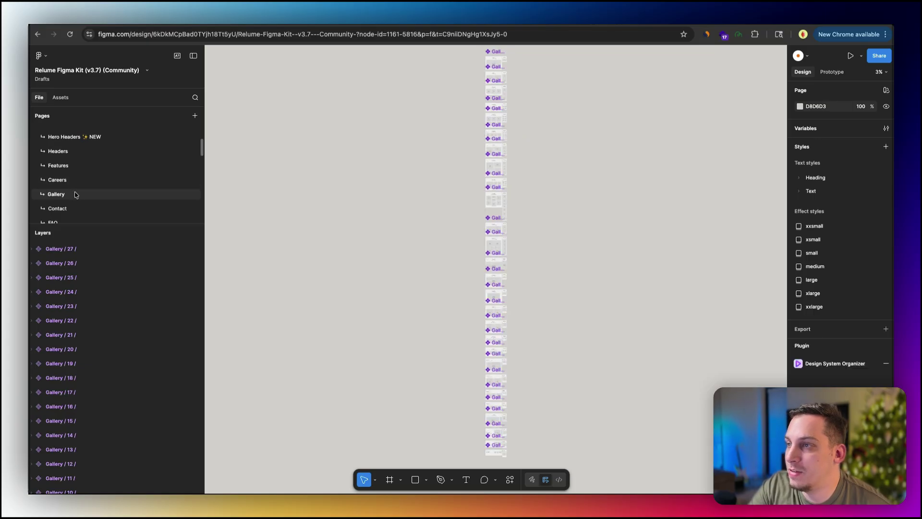
scroll(74, 195, "down", 1)
left_click(75, 194)
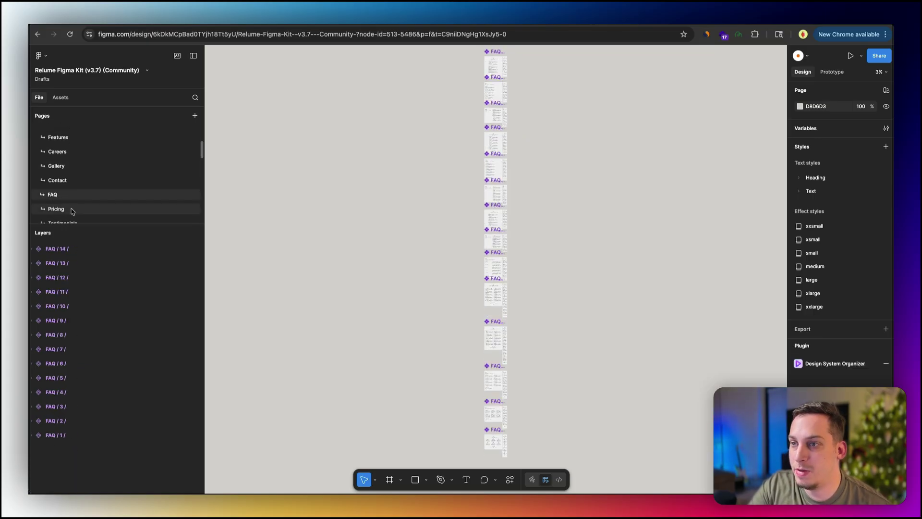
left_click(73, 208)
scroll(72, 208, "down", 3)
scroll(511, 165, "up", 10)
scroll(392, 175, "up", 10)
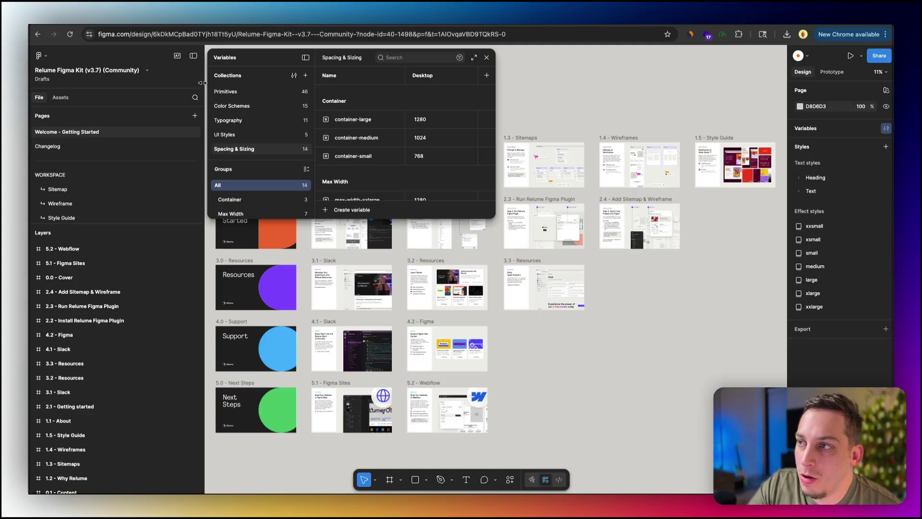
Bring up the Variables window and export the Primitives collection's modes
left_click(886, 128)
left_click(886, 128)
left_click(886, 128)
left_click(884, 130)
left_click(885, 128)
left_click(885, 129)
left_click(885, 129)
left_click(885, 129)
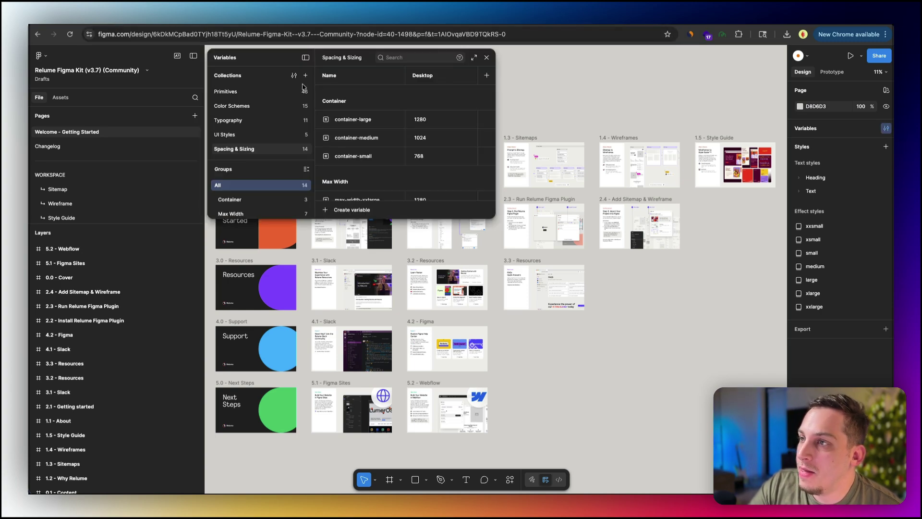
right_click(241, 94)
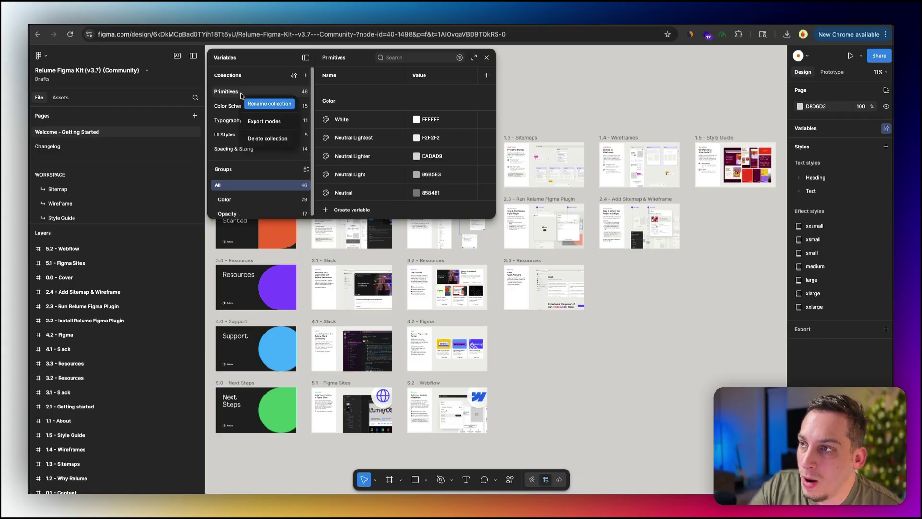
left_click(255, 122)
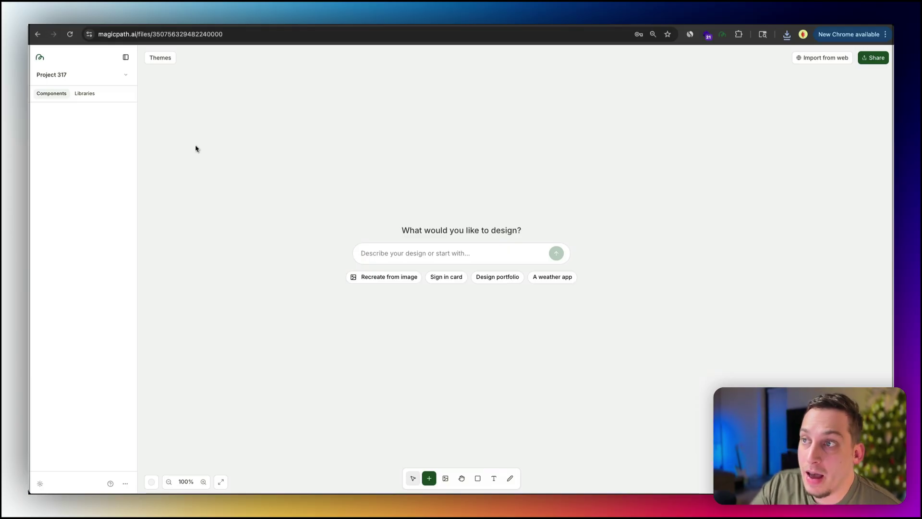
Start a CSS theme import in Themes and follow its link to the shadcn theming docs
left_click(161, 58)
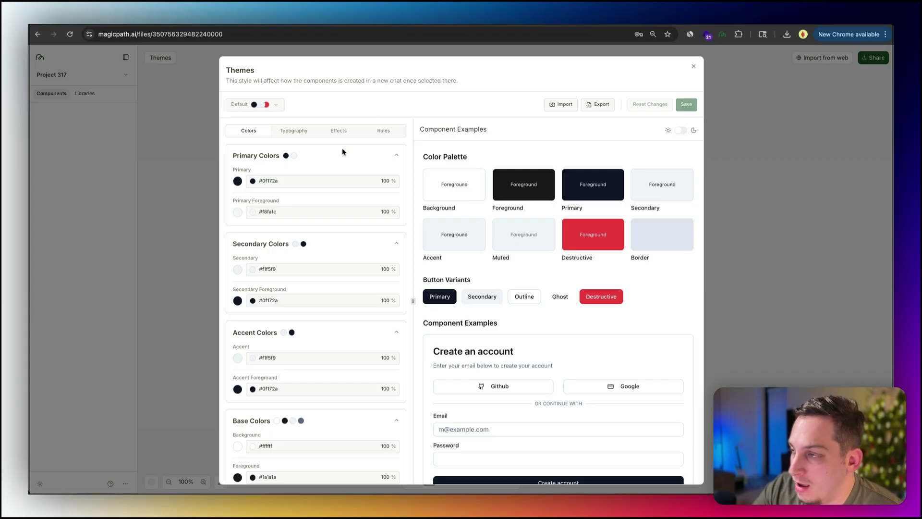
left_click(557, 109)
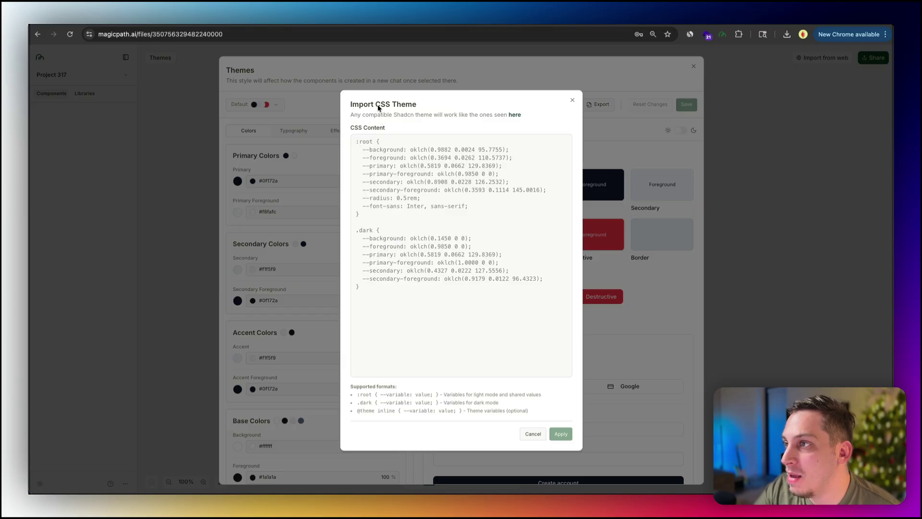
left_click(514, 115)
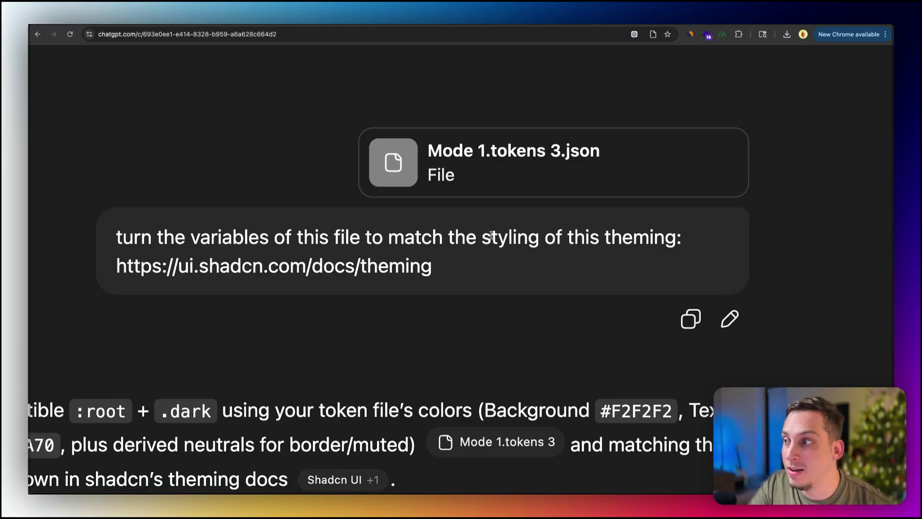
Review ChatGPT's generated shadcn :root and .dark theme CSS block
left_click_drag(433, 266, 107, 272)
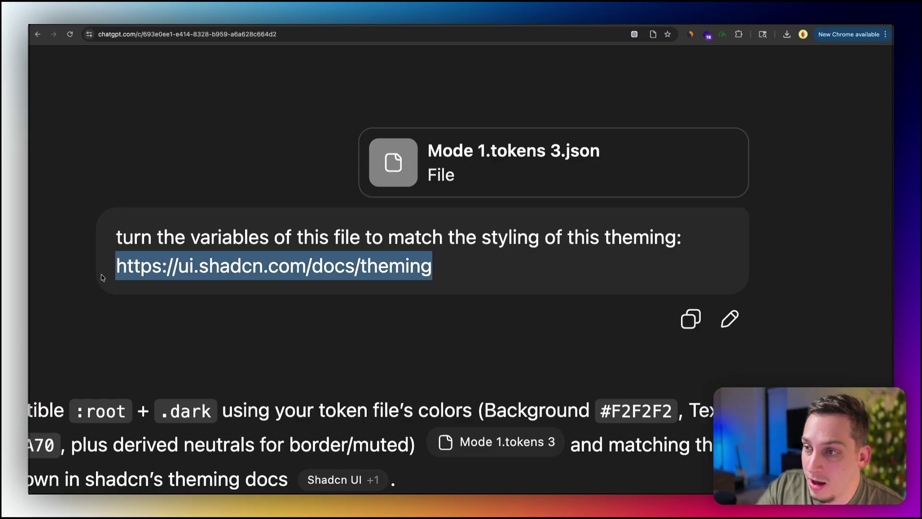
left_click(76, 449)
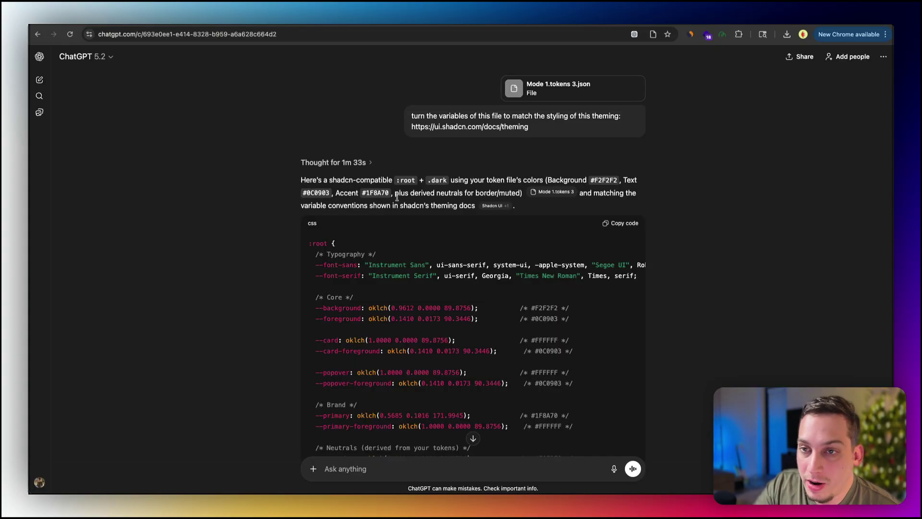
scroll(401, 265, "down", 15)
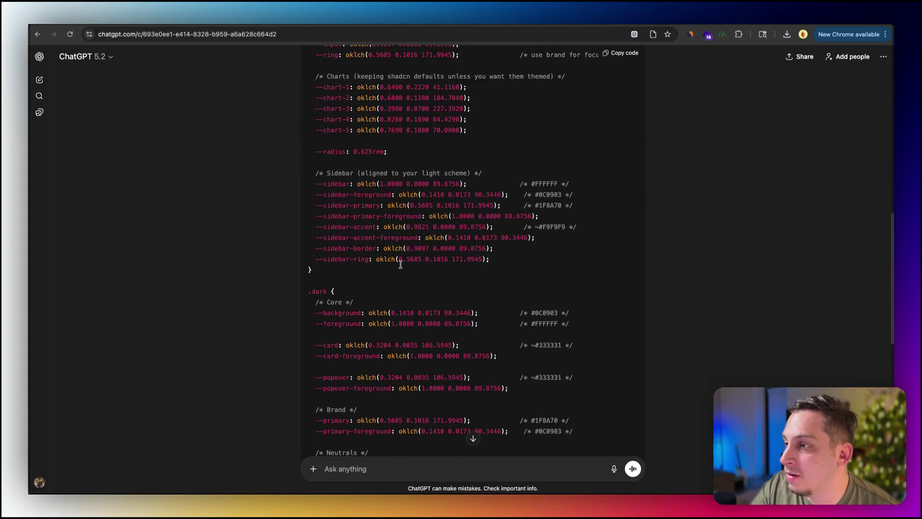
scroll(401, 265, "down", 8)
scroll(401, 267, "up", 20)
scroll(401, 267, "up", 5)
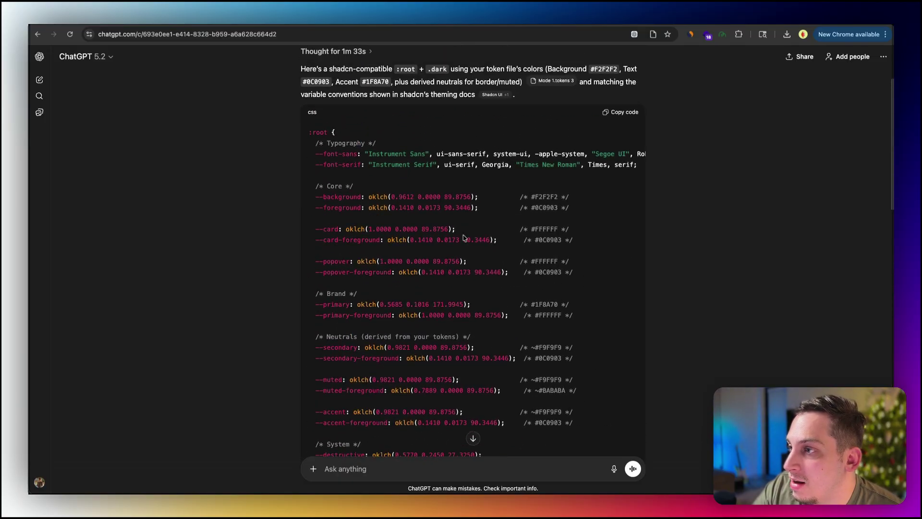
Replace the sample theme CSS with the generated CSS and apply the import
left_click(618, 112)
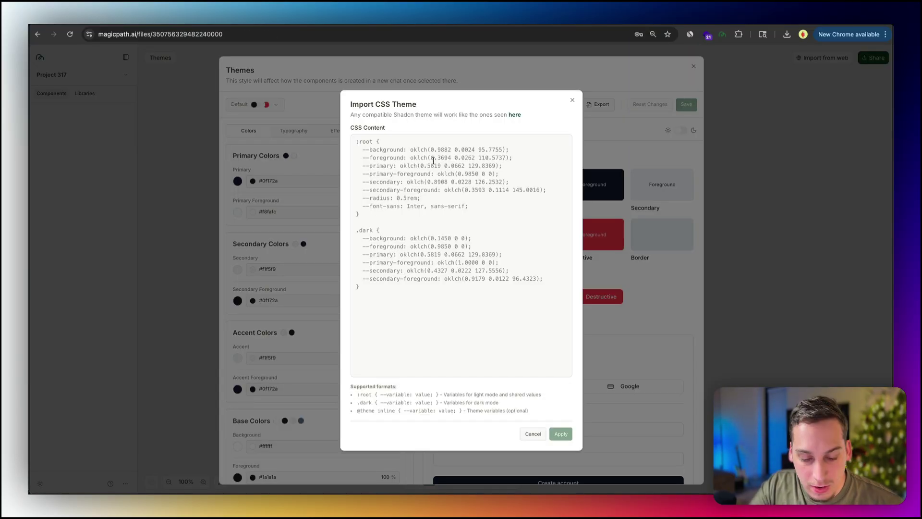
key("super+a")
key("super+v")
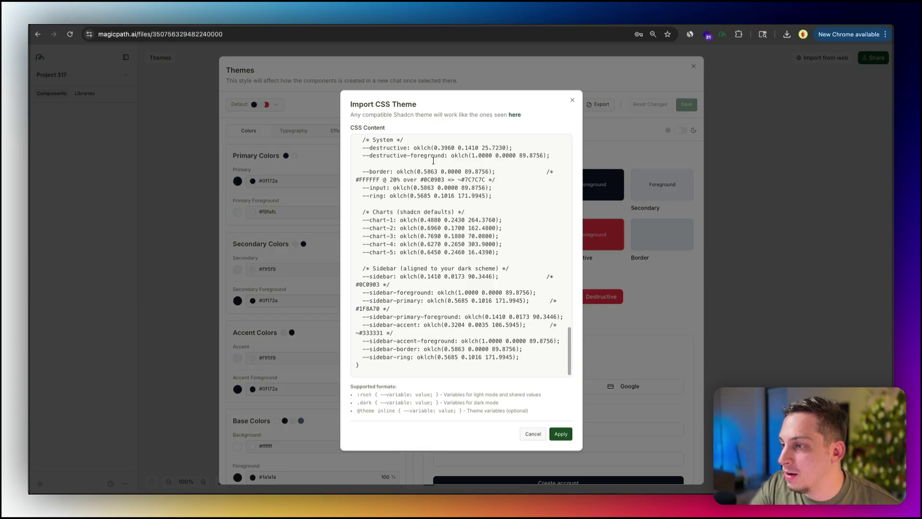
left_click(561, 433)
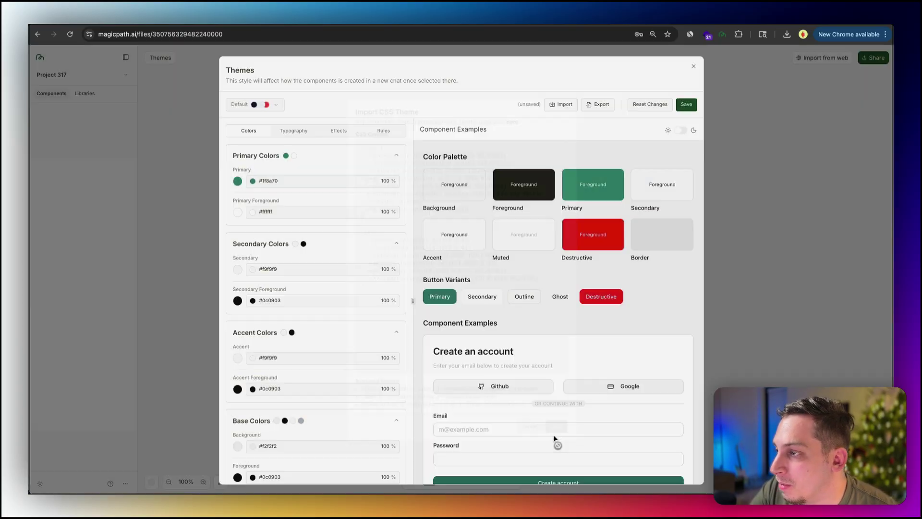
scroll(283, 217, "down", 2)
scroll(283, 217, "up", 2)
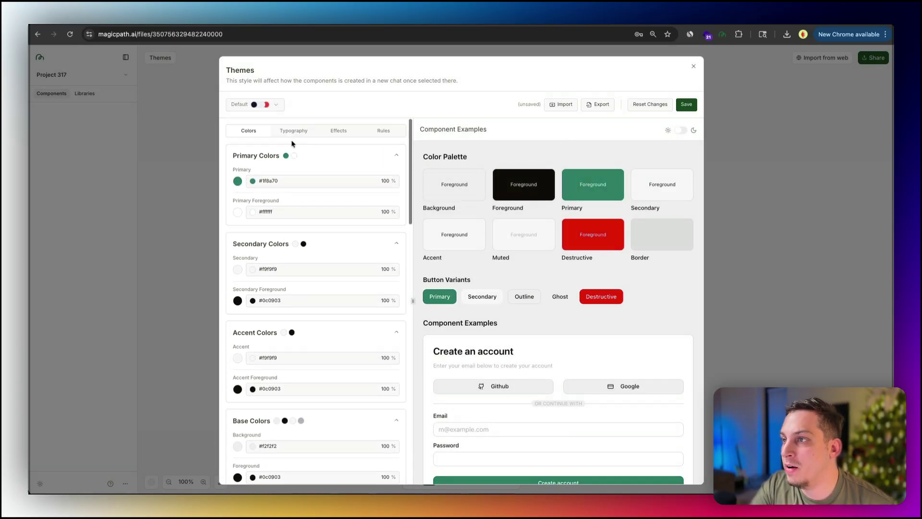
Check the theme's Typography, then select the existing Instrument Serif header rule in Rules
left_click(291, 130)
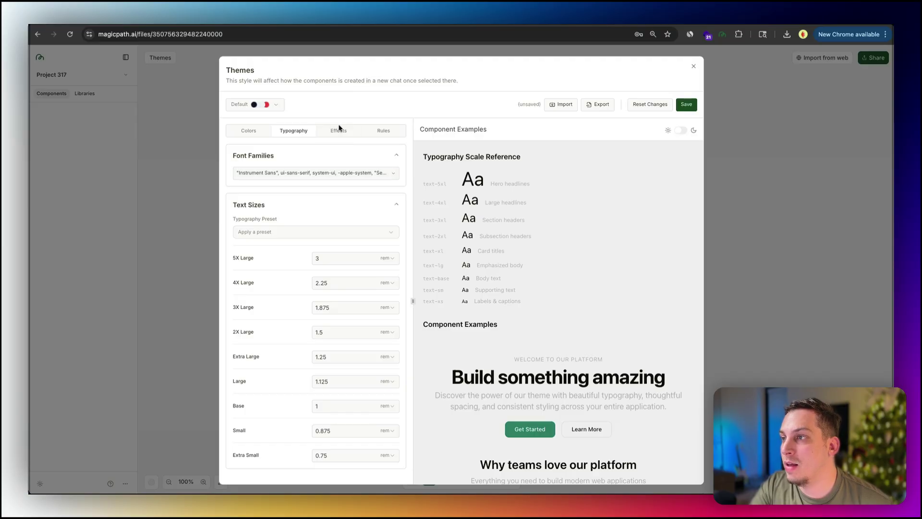
left_click(383, 130)
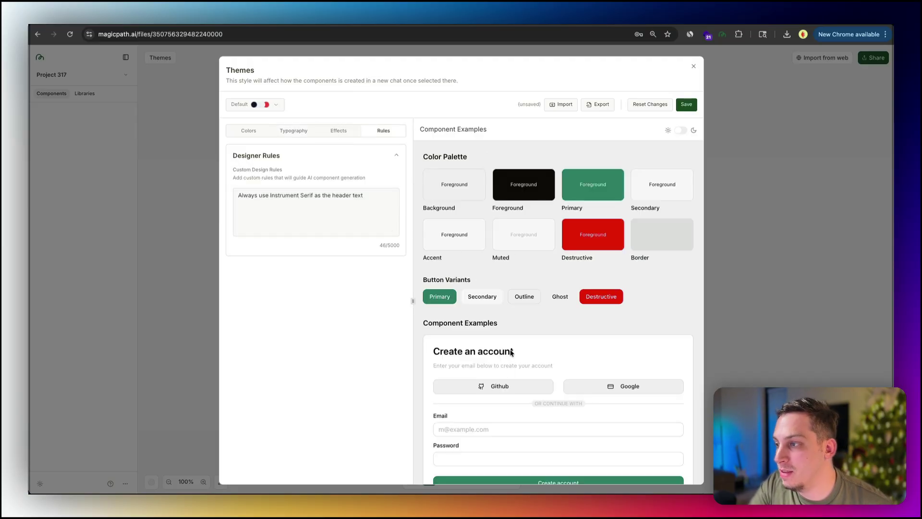
scroll(466, 335, "down", 15)
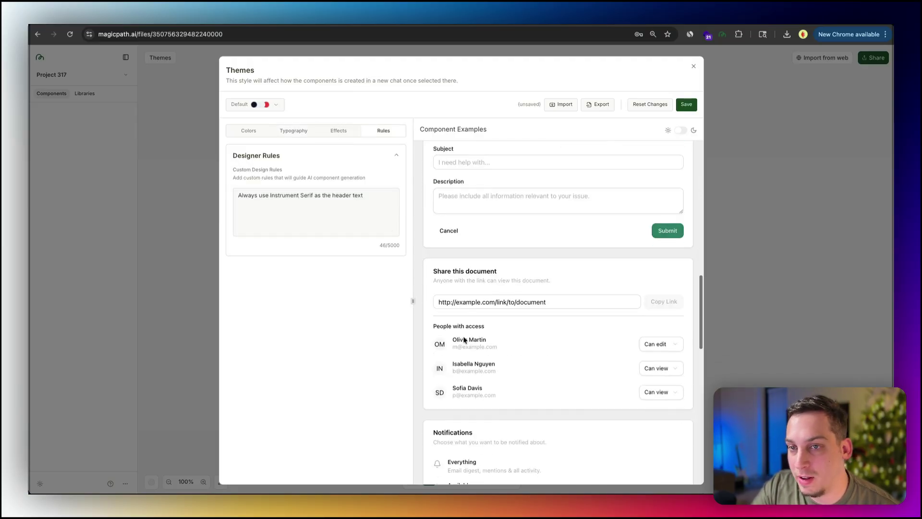
scroll(464, 339, "down", 2)
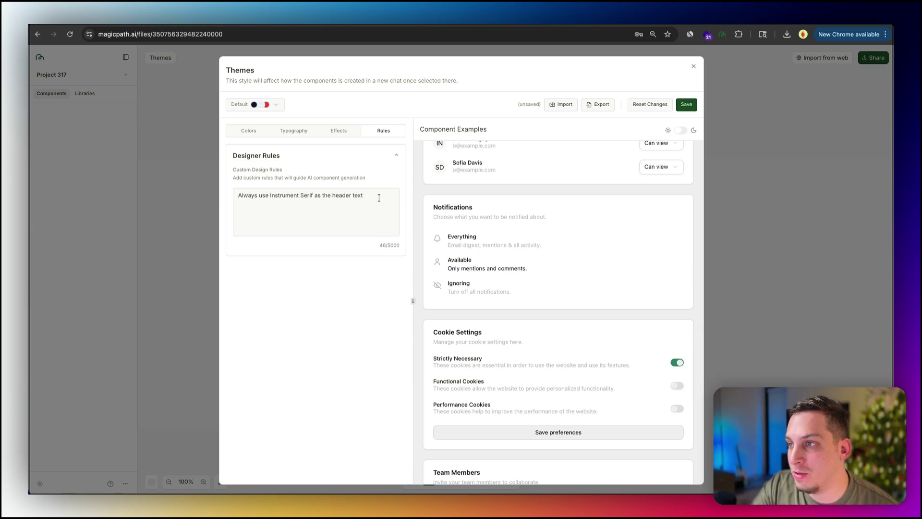
left_click_drag(378, 198, 238, 198)
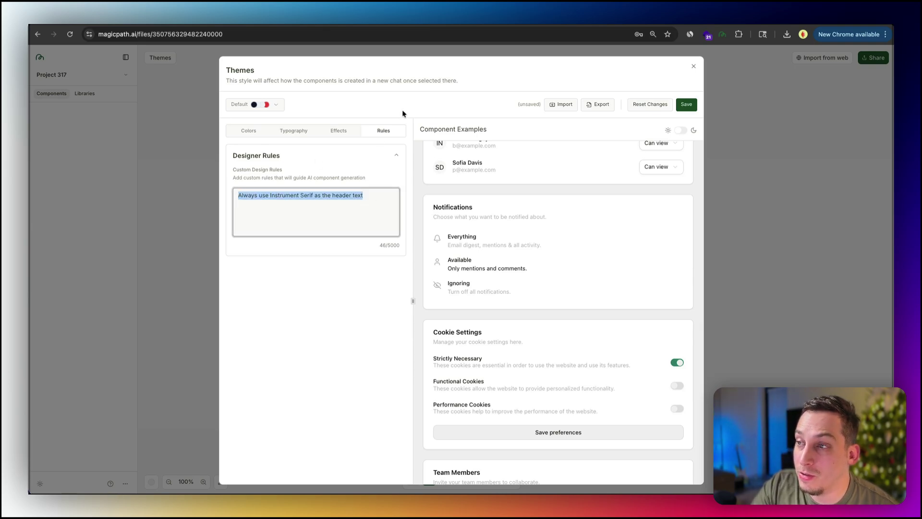
Extend the rule with ', Instrument Sans as the body text'
left_click(285, 197)
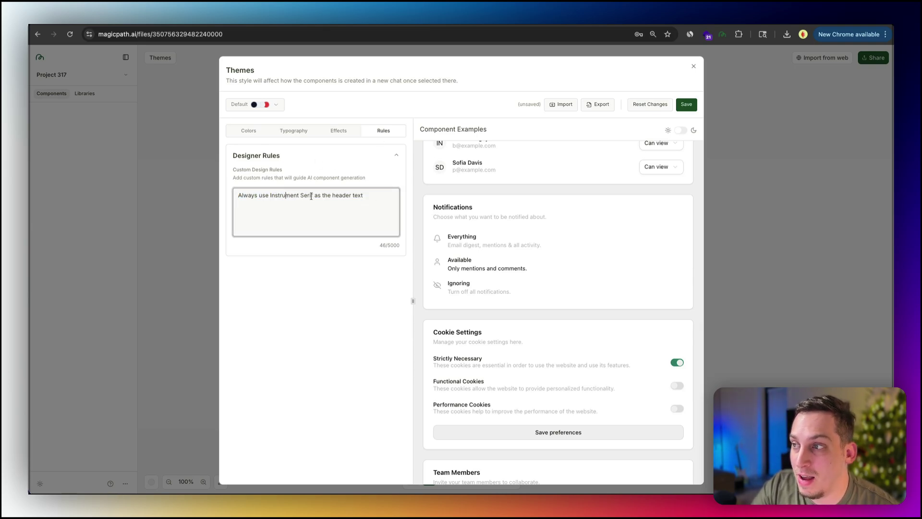
left_click(364, 195)
type(", Instrument Sans as the body text")
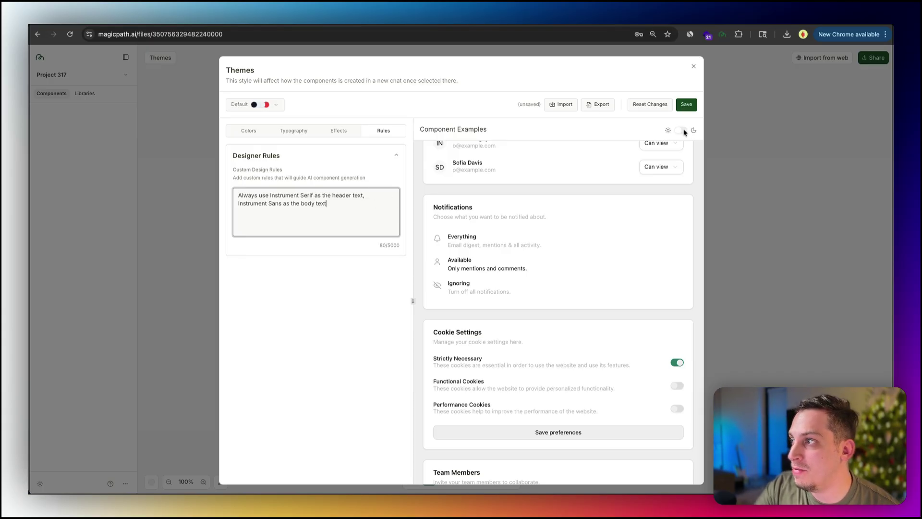
Save the customised theme under a new name, Variables Tutorial
left_click(687, 105)
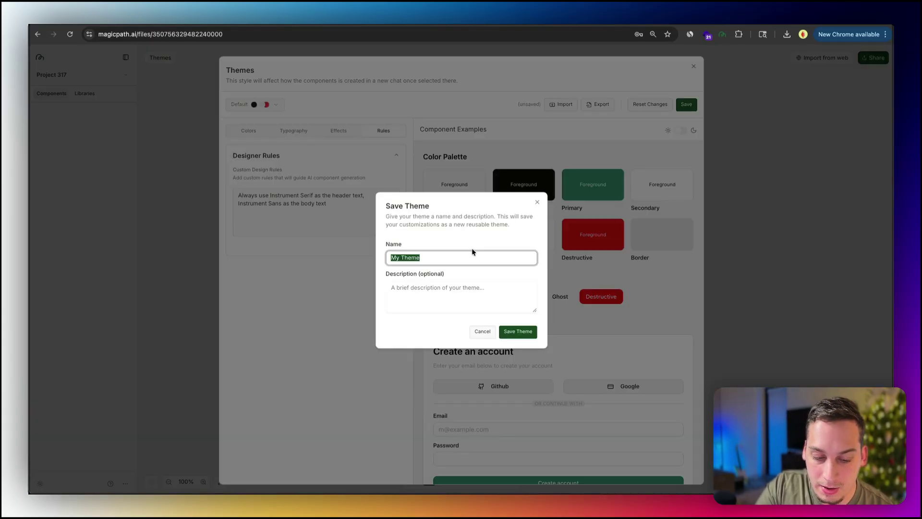
type("Fi")
key("BackSpace")
key("BackSpace")
type("Variab")
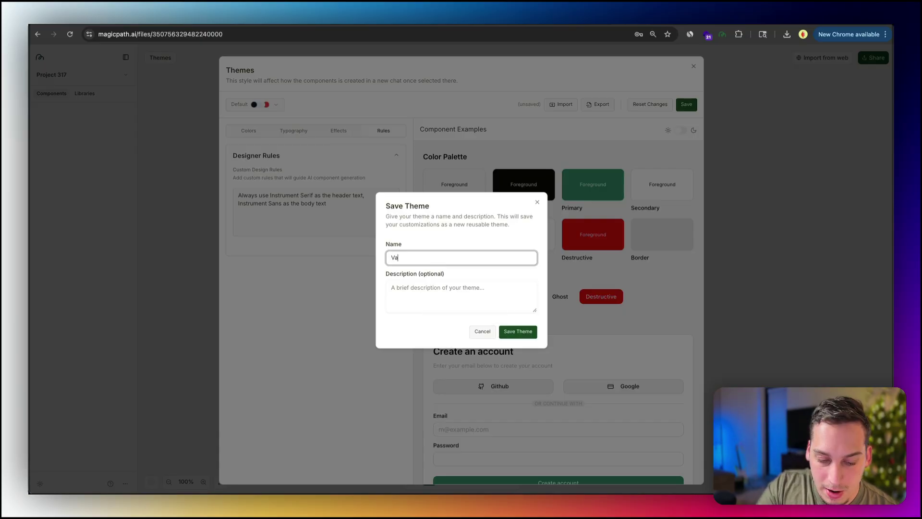
type("le")
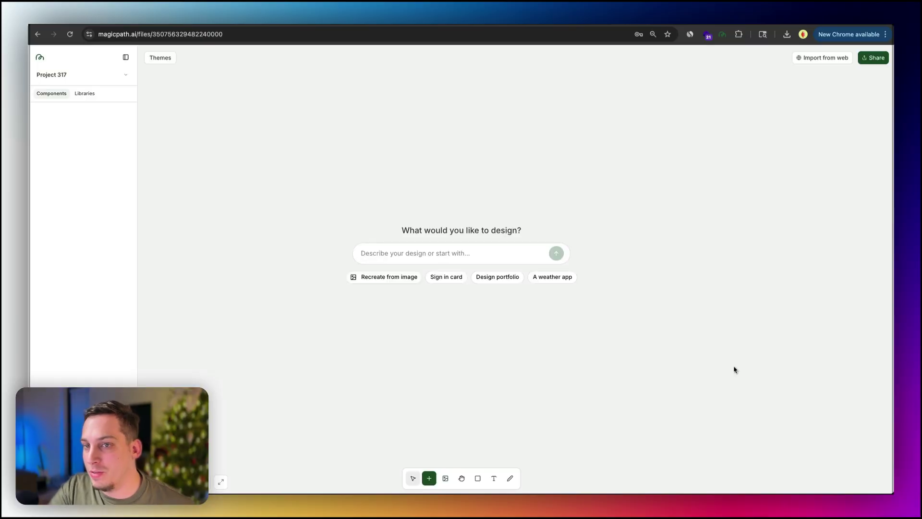
Add a new component and give it the Variables Tutorial theme
left_click(239, 235)
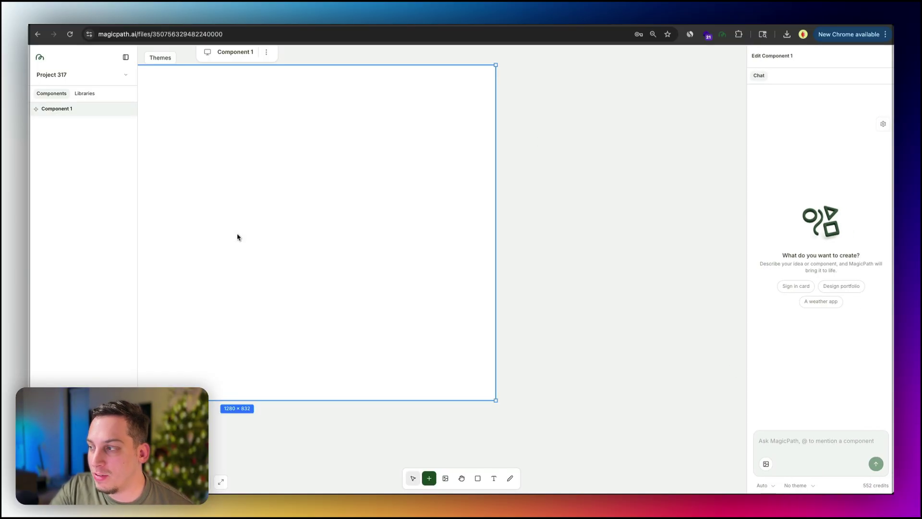
scroll(425, 119, "up", 3)
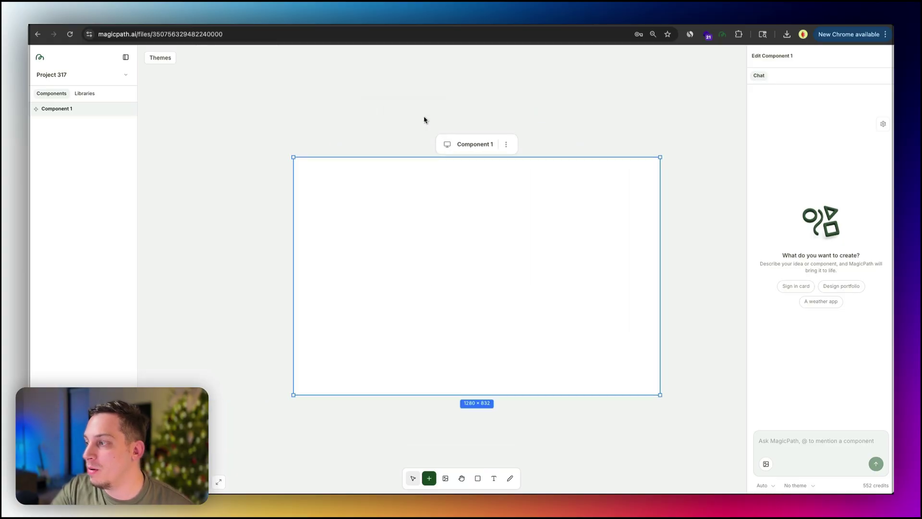
left_click(797, 485)
left_click(796, 85)
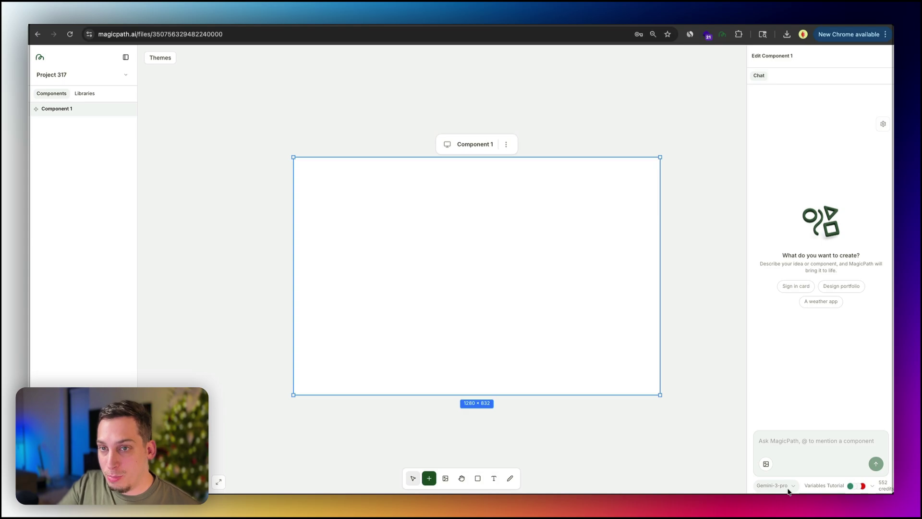
Prompt 'a sign in card that includes google sign in and github sign in', then add Component 2
left_click(782, 440)
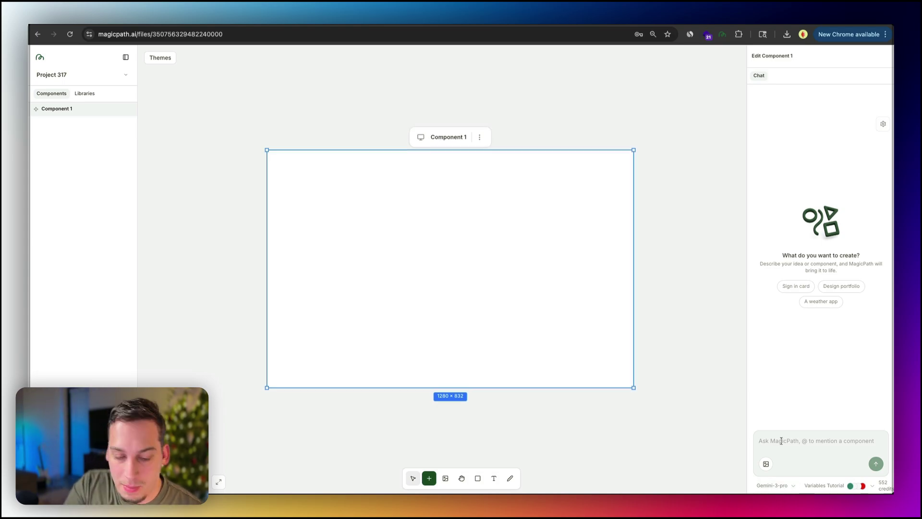
type("a sign in card that includes google sign in and github sign in")
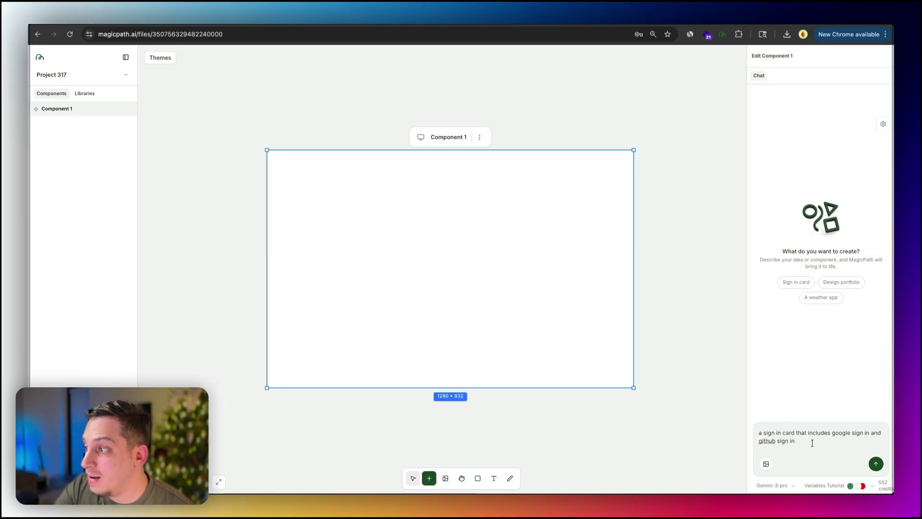
left_click(876, 463)
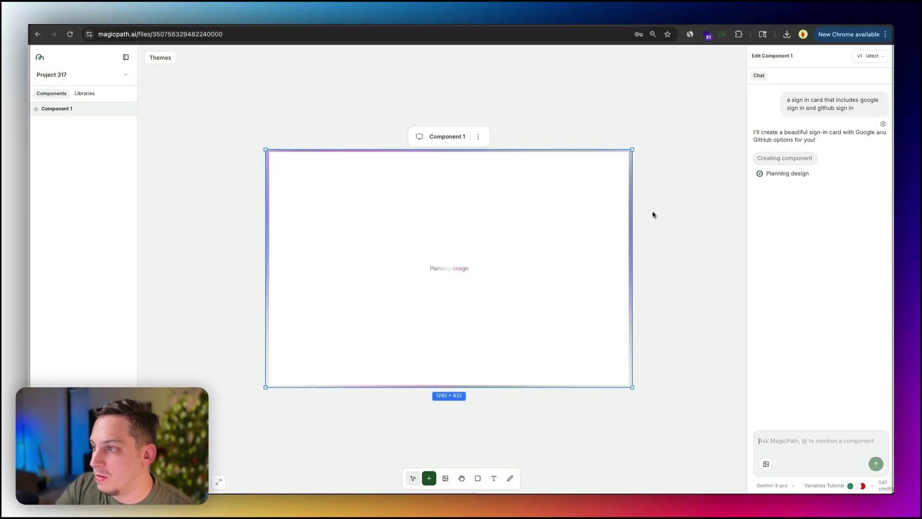
scroll(655, 211, "right", 10)
left_click(442, 223)
Place Component 2 beside Component 1 and send the pasted editorial SaaS landing page prompt
left_click_drag(435, 89, 485, 130)
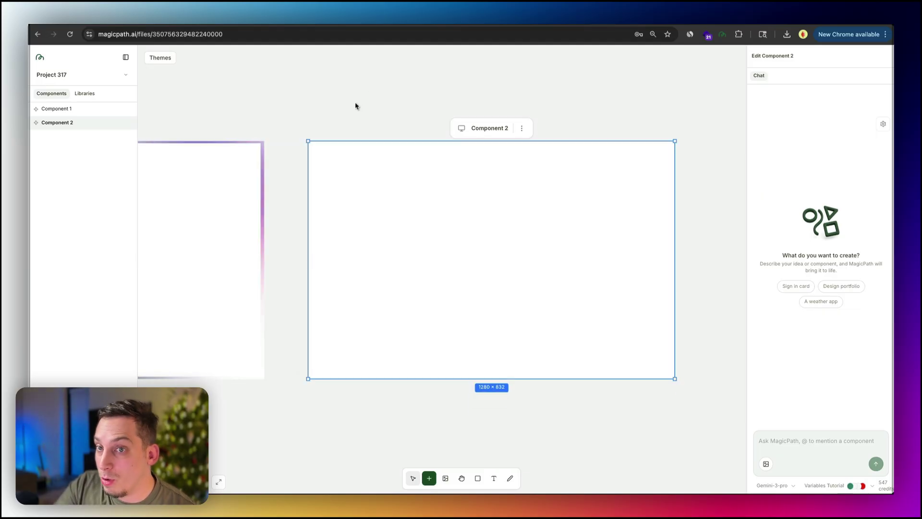
key("super+v")
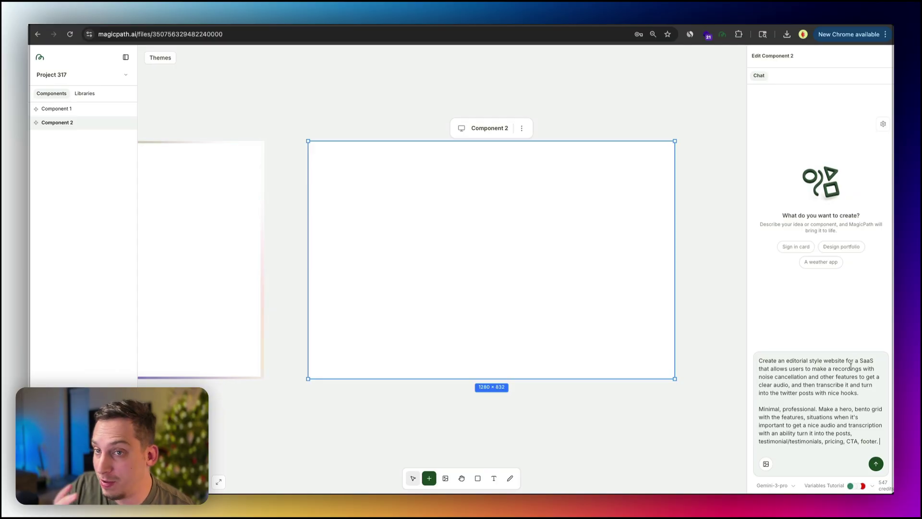
left_click(877, 464)
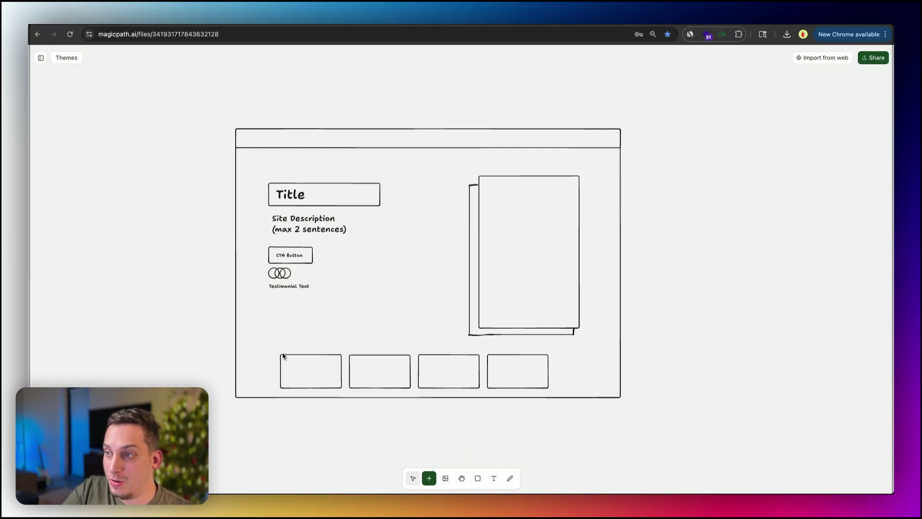
Marquee-select every element of the hand-drawn landing-page wireframe
left_click(478, 478)
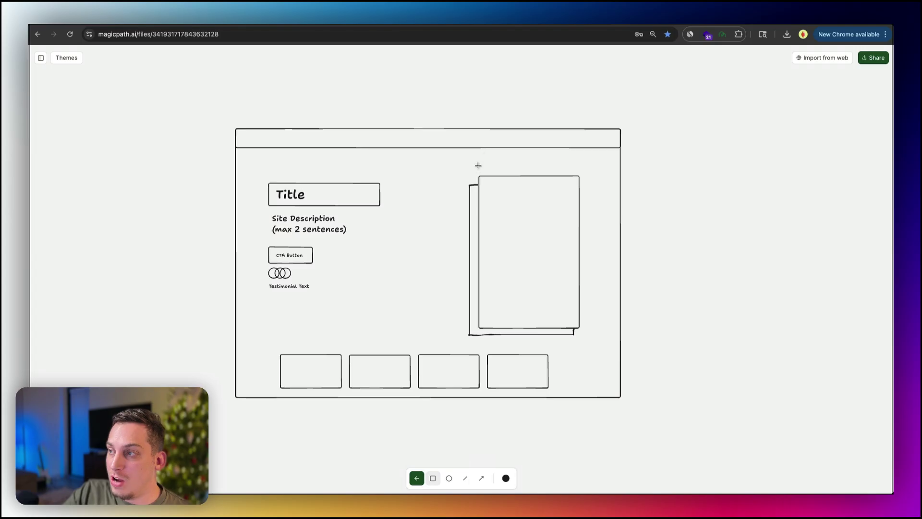
left_click(416, 478)
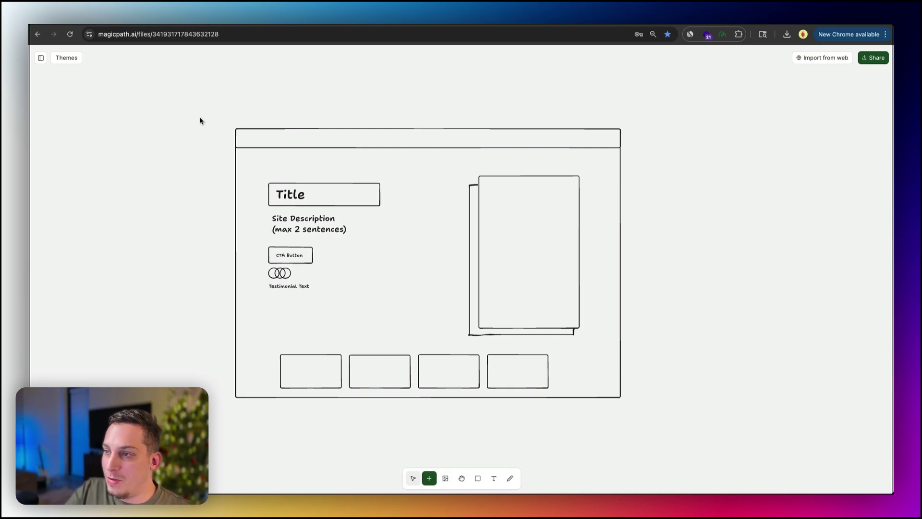
left_click_drag(204, 121, 666, 439)
Make the wireframe real with the prompt 'a hero section for a saas that does data visualization for neuroscience startup'
left_click(431, 116)
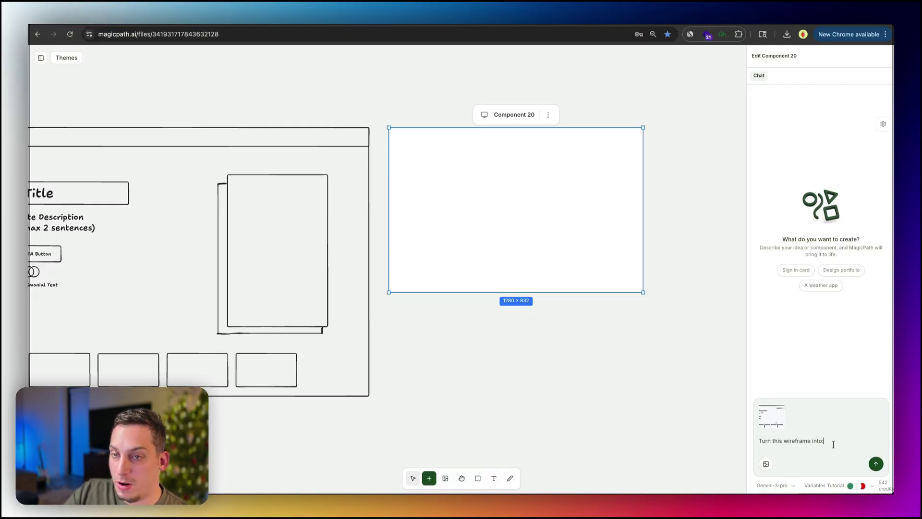
type("a hero section for a saas that does data visualization for neuroscience startups")
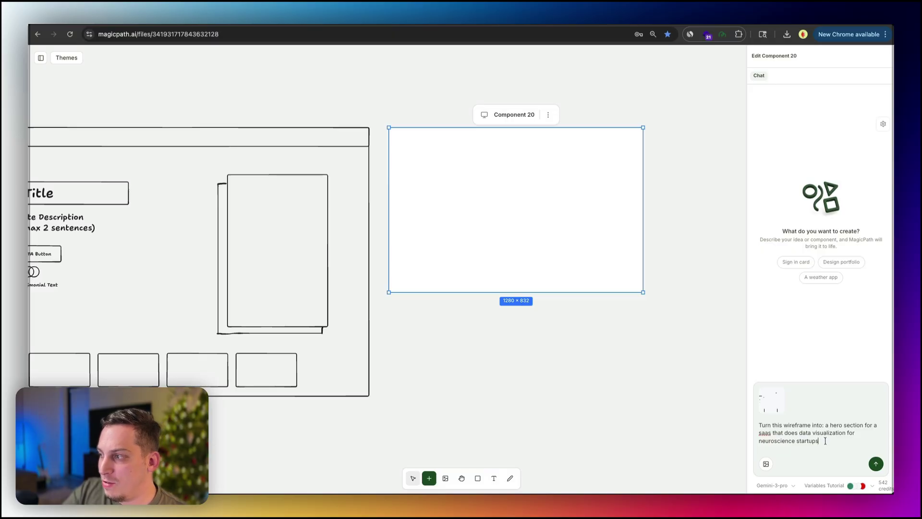
left_click(877, 463)
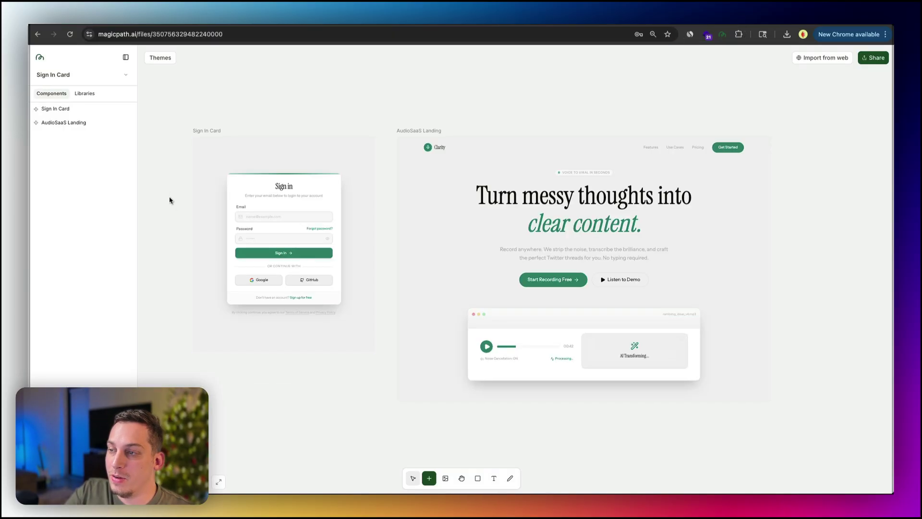
Zoom in on the Sign In Card and test its password field
scroll(171, 195, "up", 3)
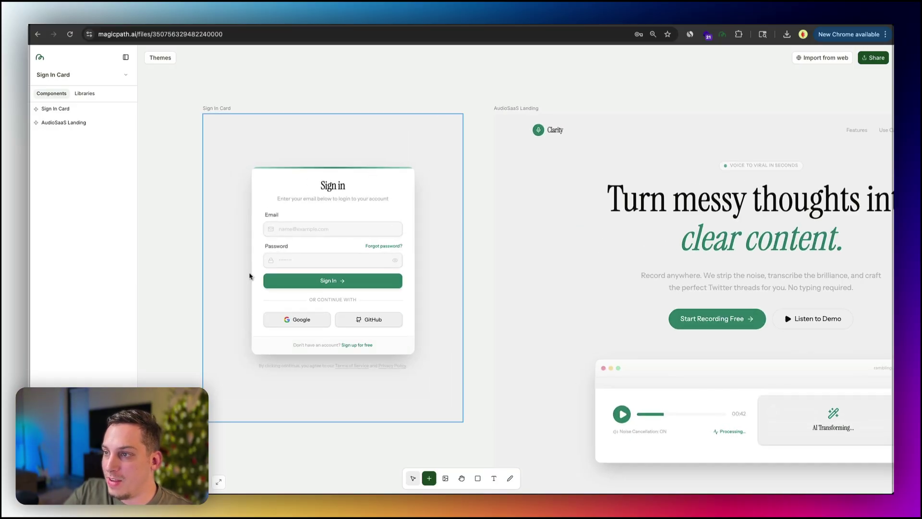
left_click(262, 260)
left_click(290, 260)
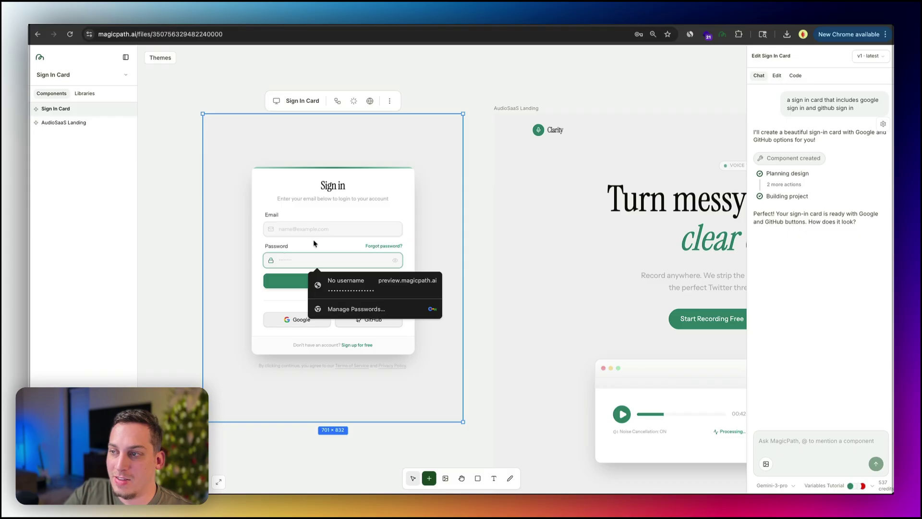
left_click(266, 245)
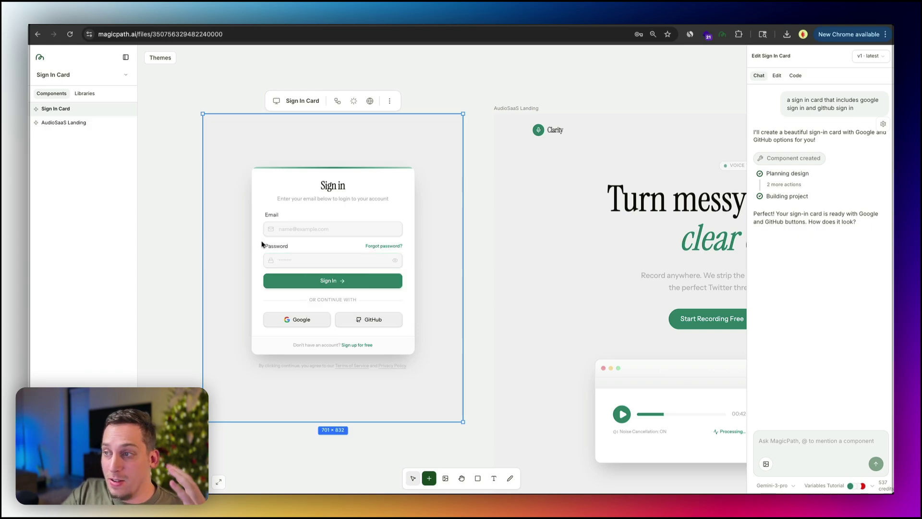
Scroll through the AudioSaaS Landing page to its pricing plans and closing call to action
left_click(540, 129)
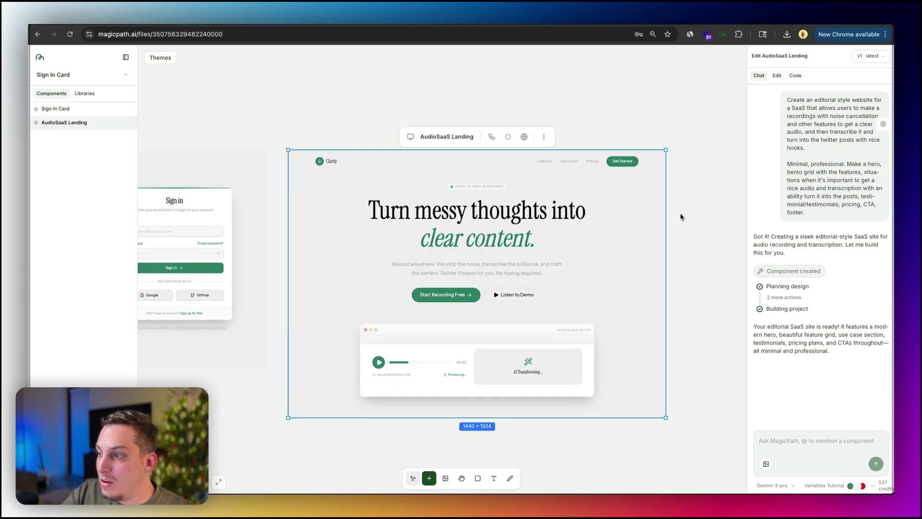
scroll(558, 248, "down", 10)
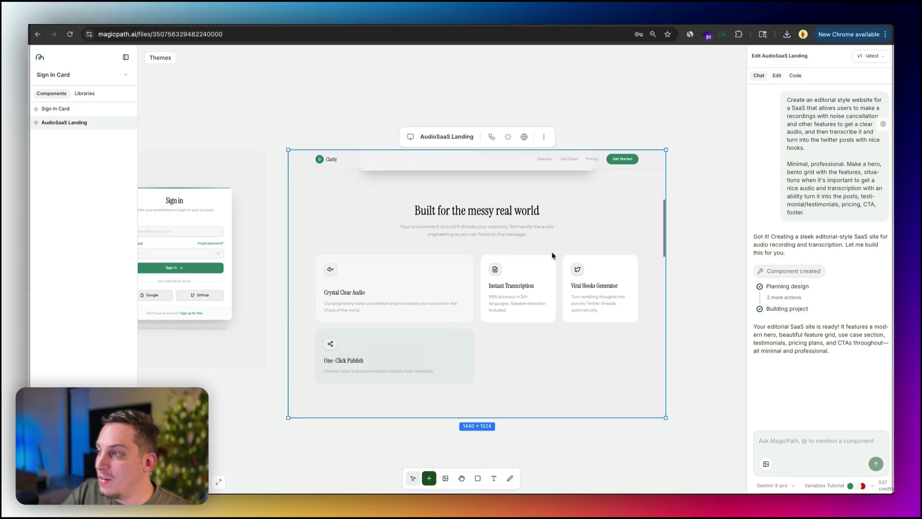
scroll(553, 255, "down", 8)
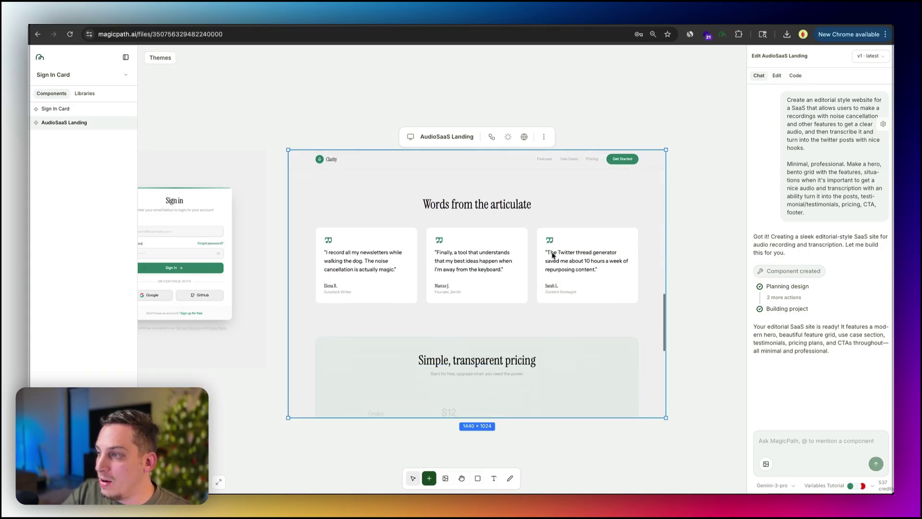
scroll(553, 256, "down", 3)
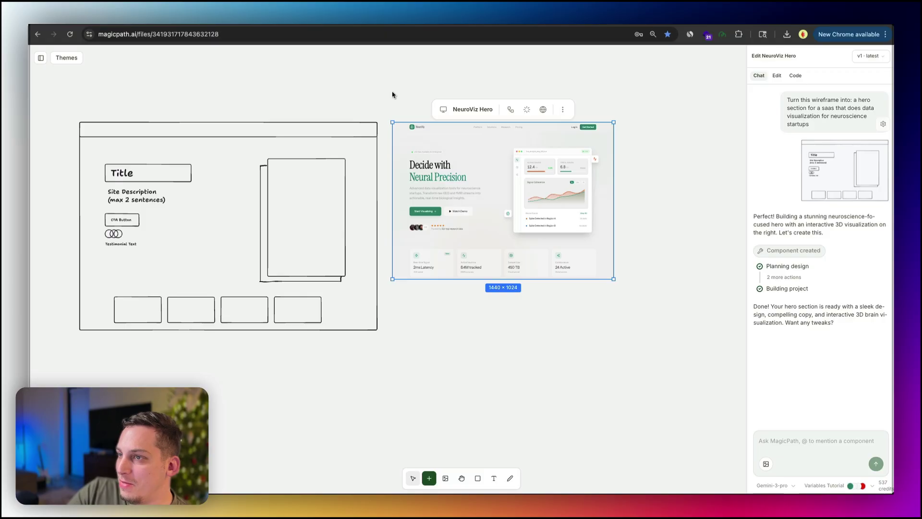
In Edit mode, delete the floating activity and globe icons from the NeuroViz hero
scroll(389, 90, "up", 4)
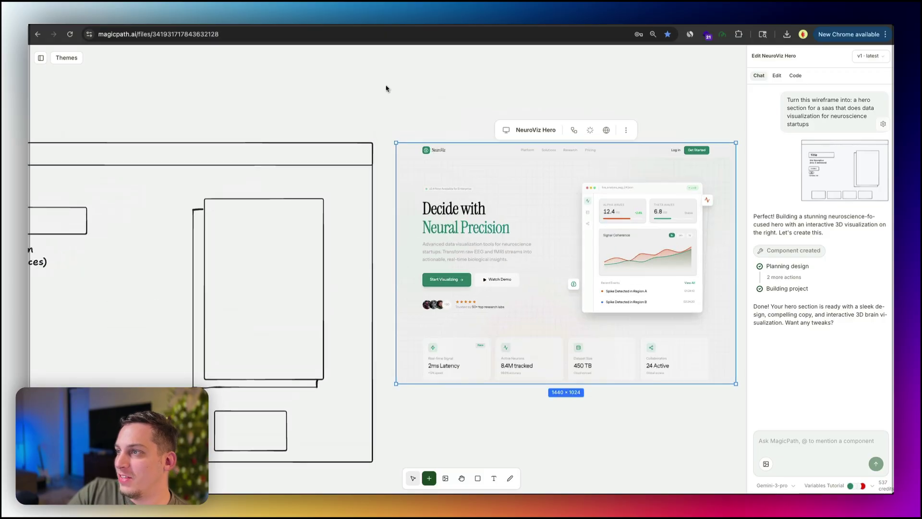
scroll(386, 89, "right", 3)
scroll(282, 114, "left", 5)
scroll(93, 286, "up", 3)
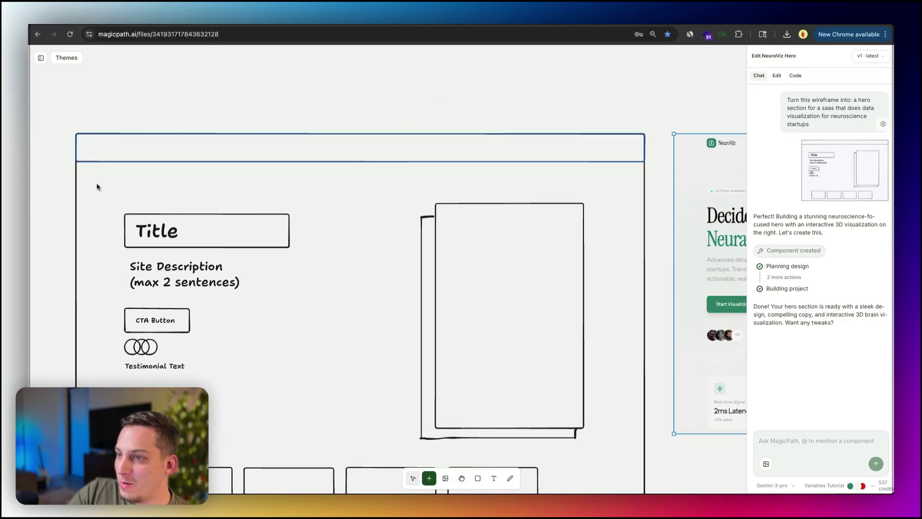
scroll(596, 103, "right", 10)
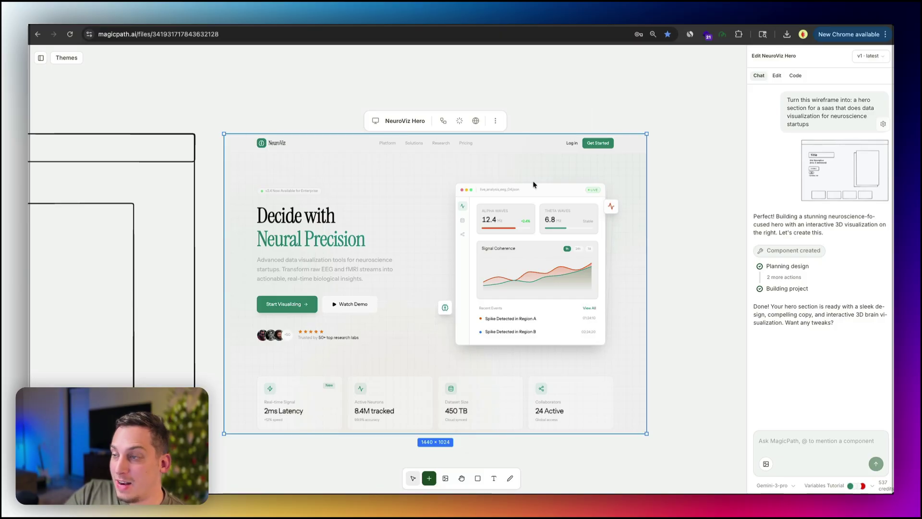
left_click(772, 76)
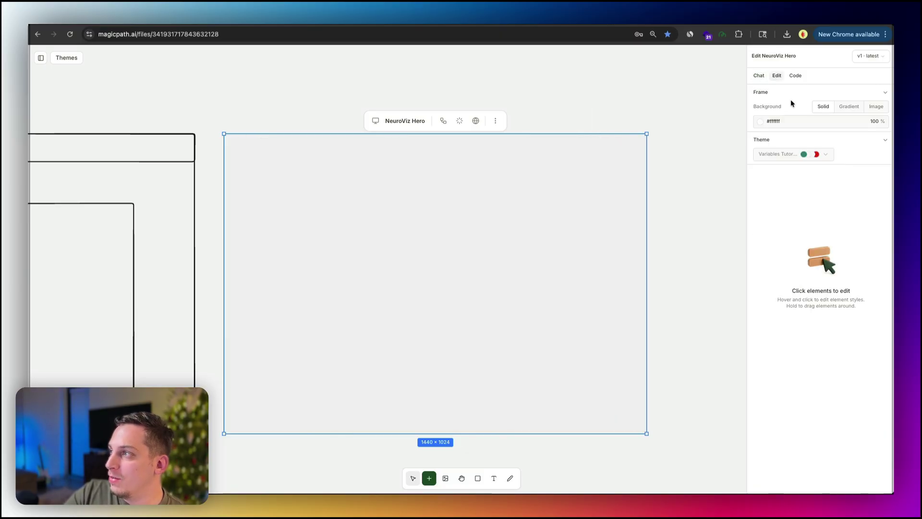
left_click(611, 207)
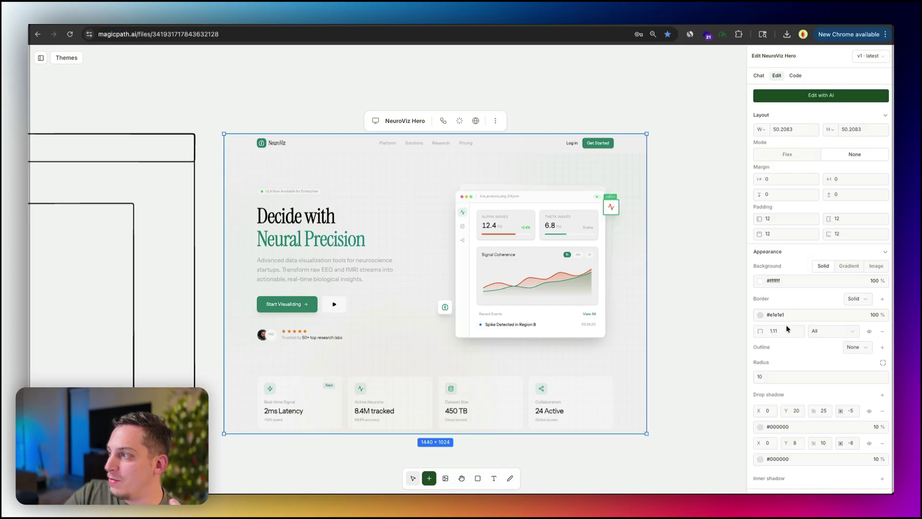
left_click(805, 476)
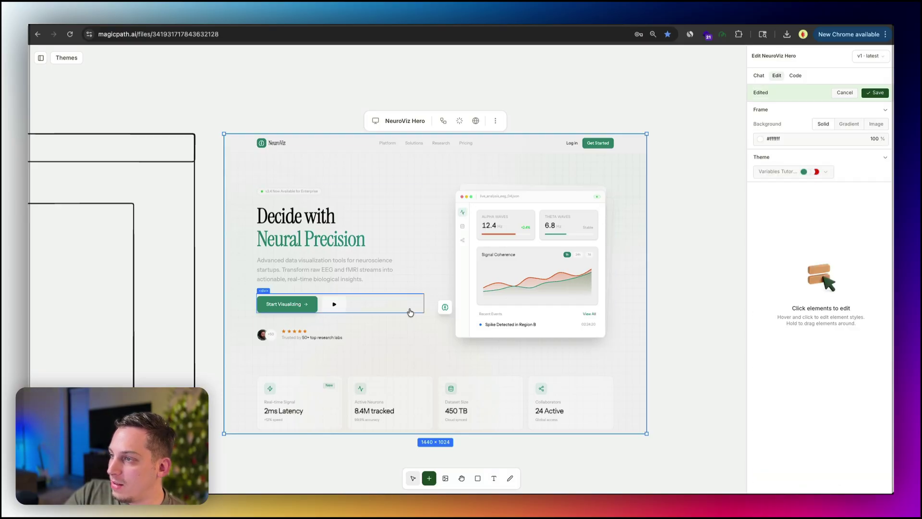
left_click(446, 315)
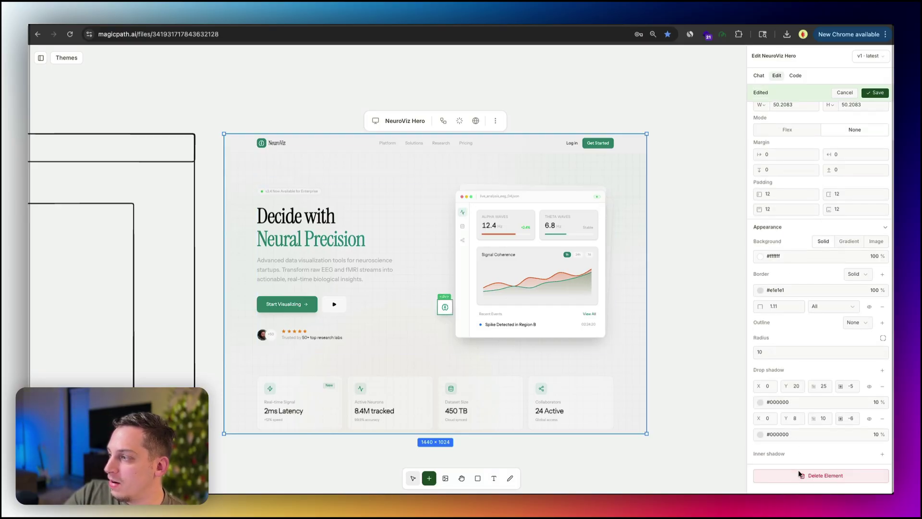
left_click(800, 475)
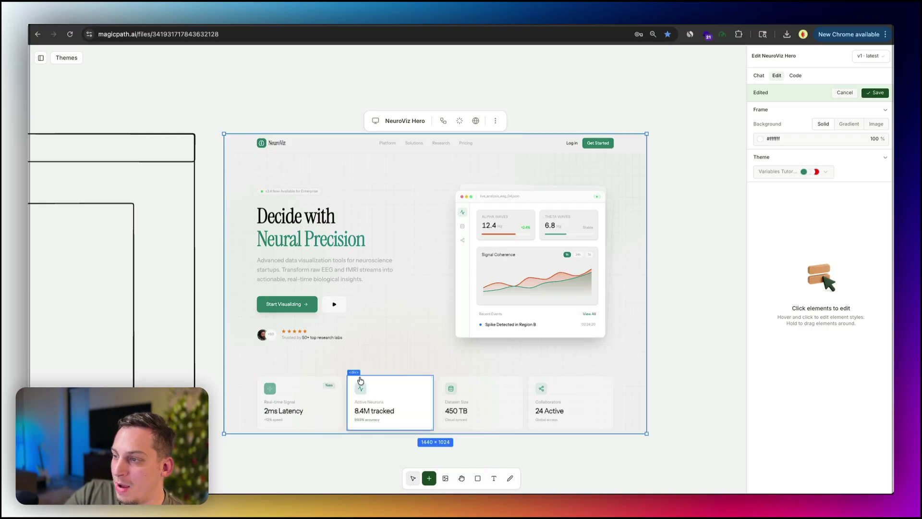
Set the Watch Demo play button background to #ffffff and save the edits
left_click(334, 384)
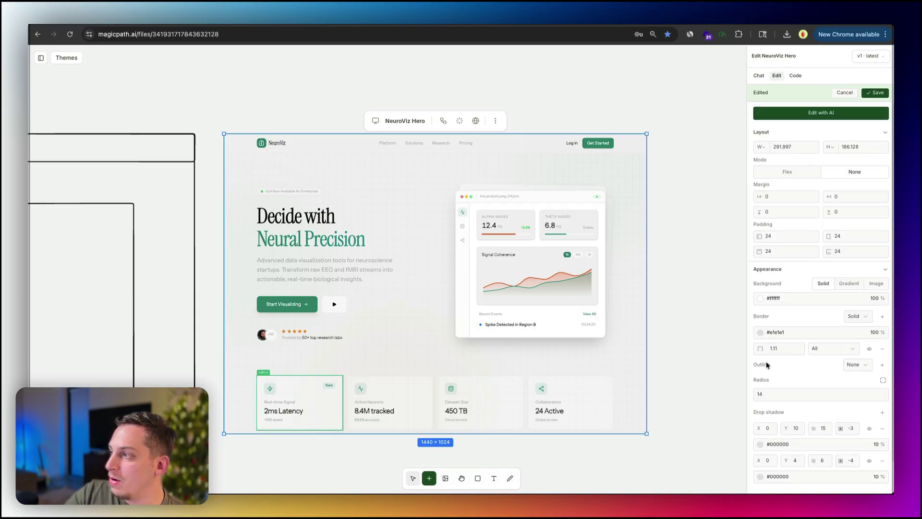
left_click(760, 298)
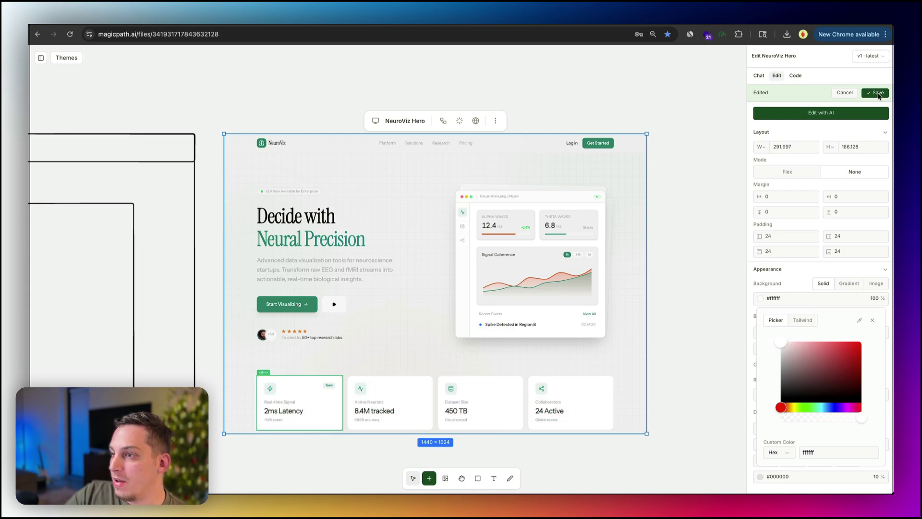
left_click(335, 304)
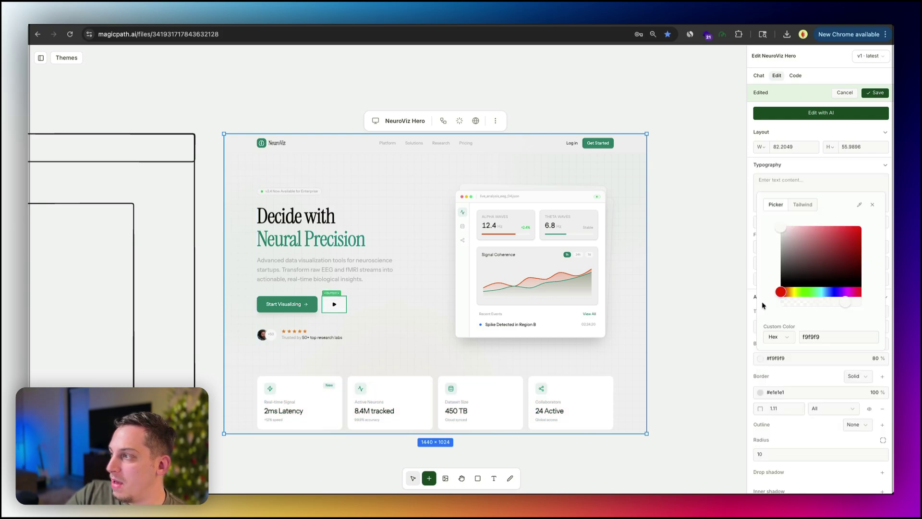
left_click_drag(806, 266, 716, 197)
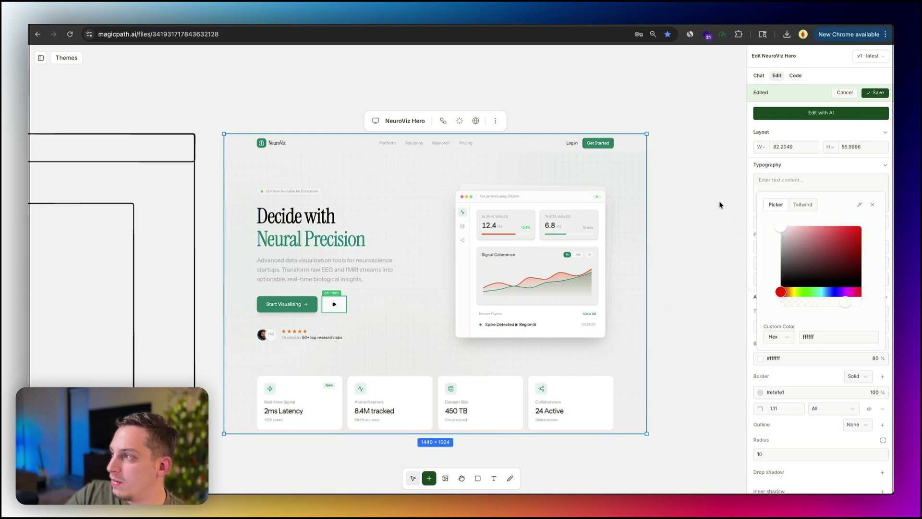
left_click(181, 102)
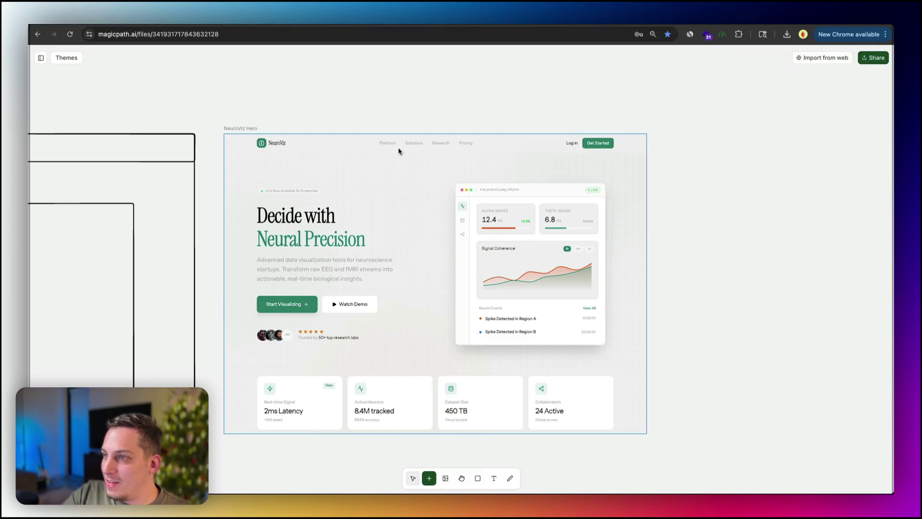
Scroll around the canvas to inspect the hero, then select the NeuroViz Hero frame
scroll(480, 108, "up", 5)
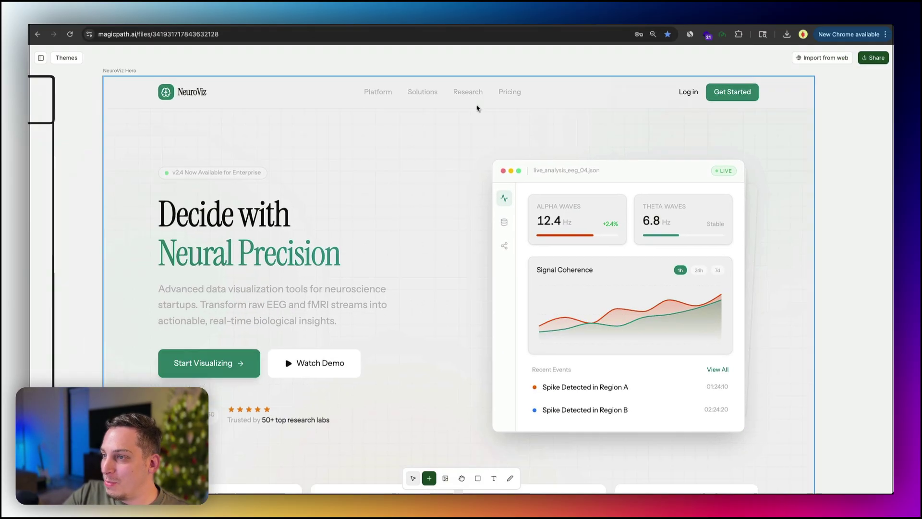
scroll(135, 252, "down", 2)
scroll(107, 259, "down", 5)
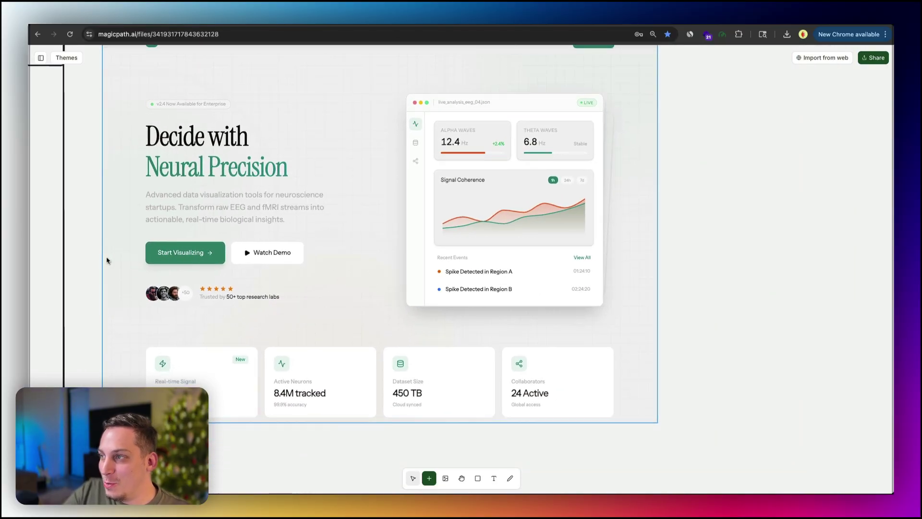
scroll(80, 267, "up", 2)
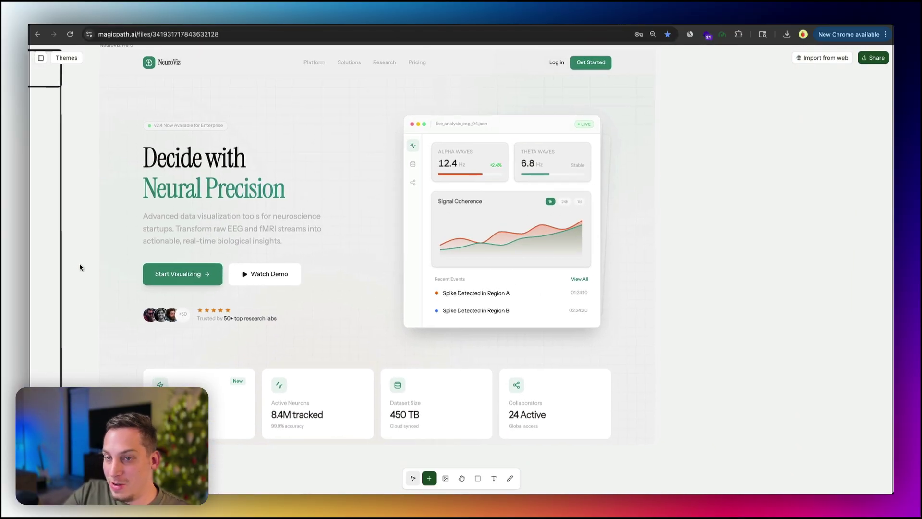
scroll(81, 255, "up", 3)
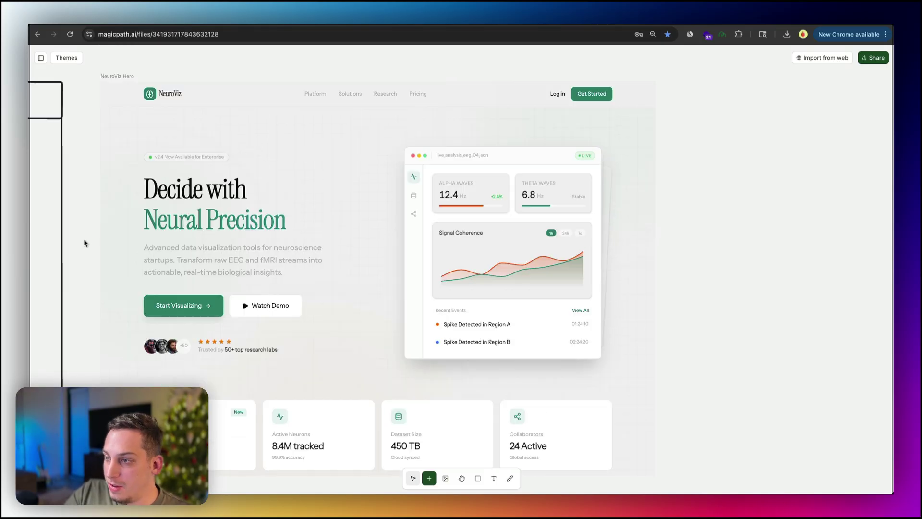
scroll(84, 243, "down", 3)
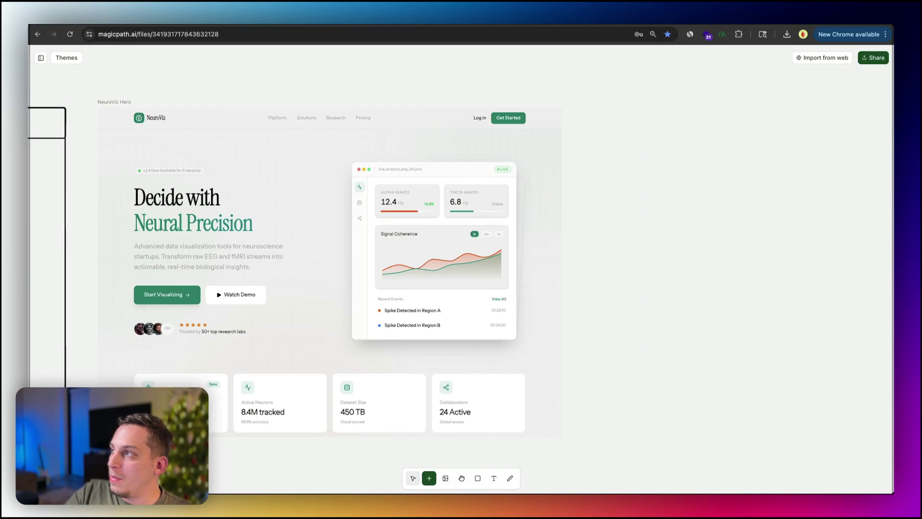
scroll(173, 87, "left", 2)
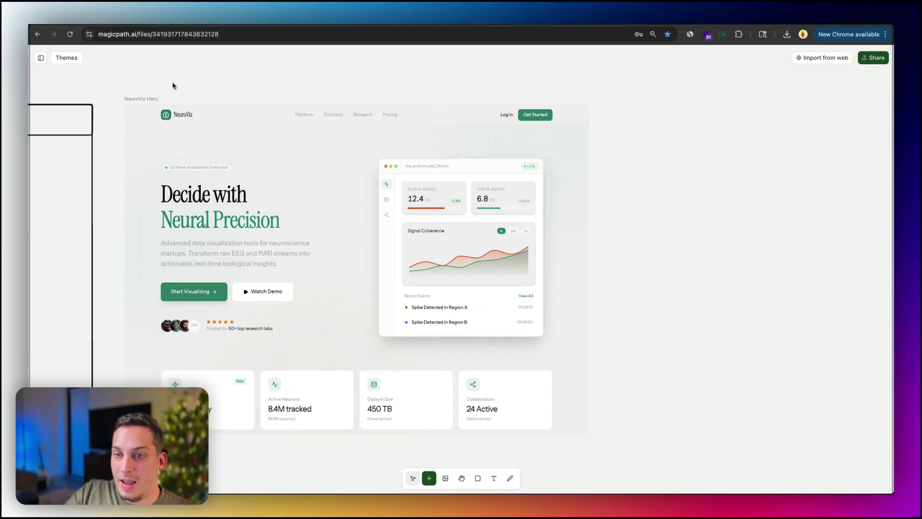
left_click(136, 119)
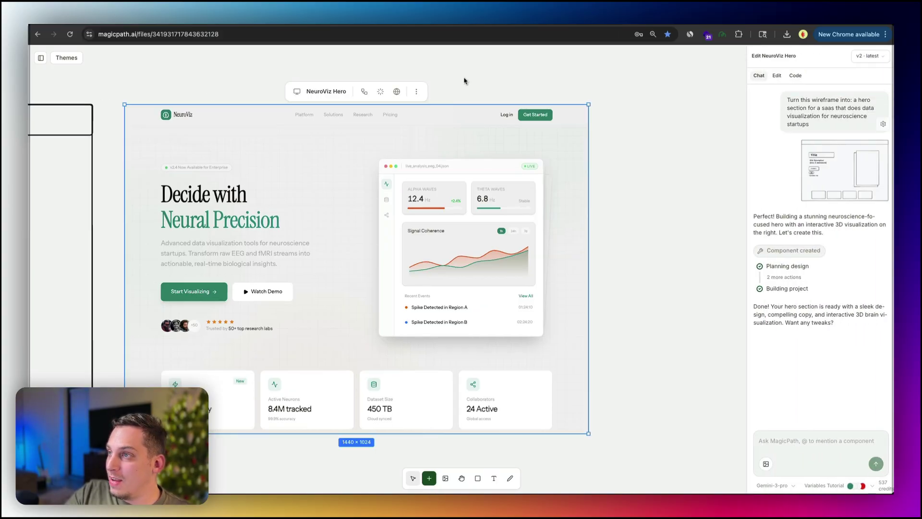
Copy the Open in Cursor npx clone command from the hero's Code tab
left_click(800, 76)
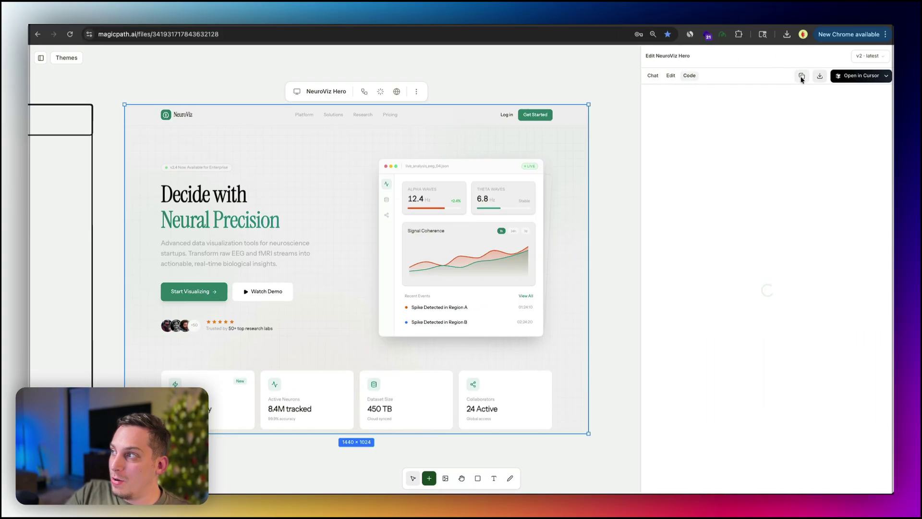
left_click(855, 78)
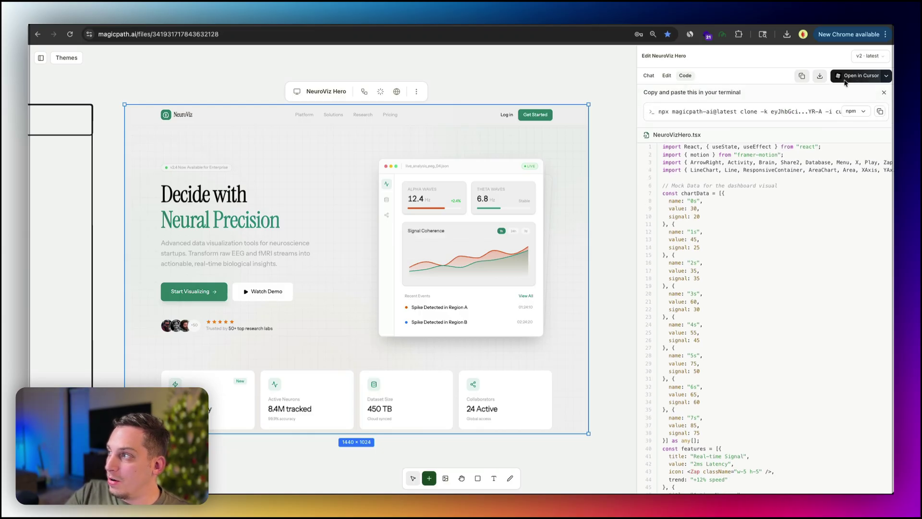
left_click(880, 111)
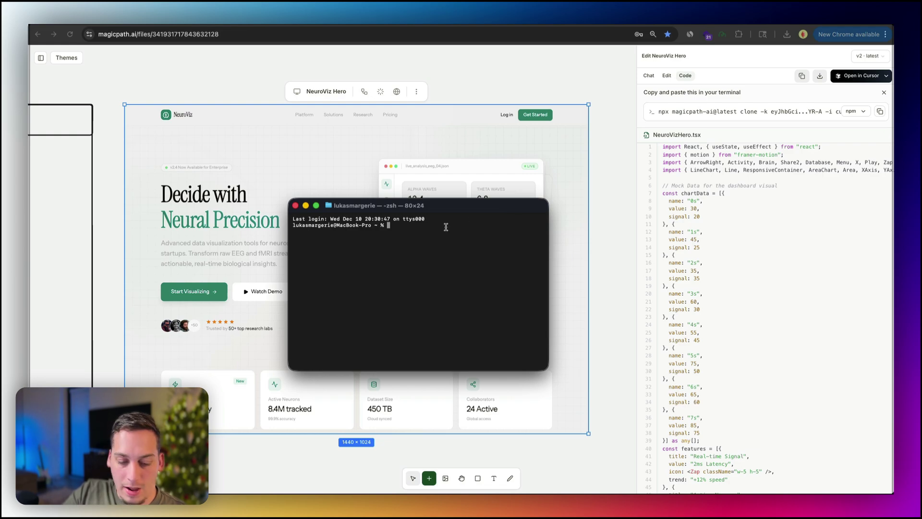
Run the clone command in Terminal as 'neuroscience-project' and open it in Cursor
key("super+v")
key("Return")
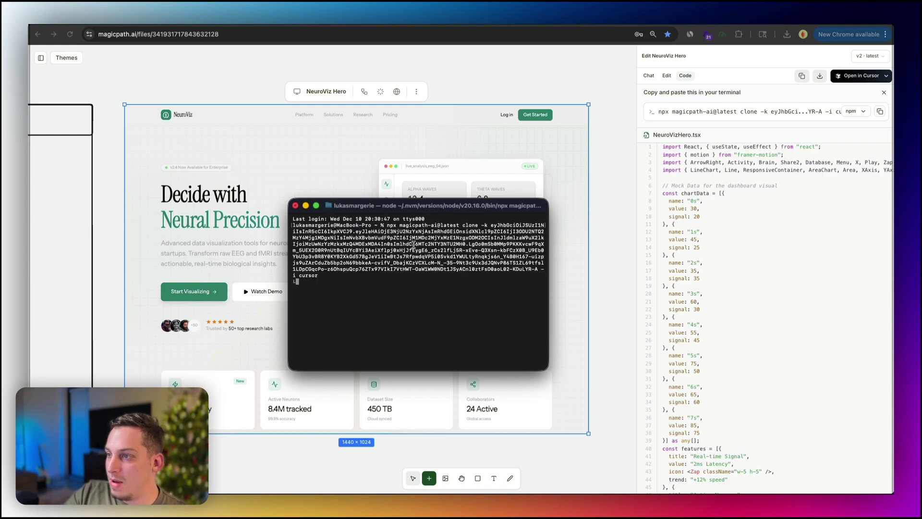
type("neuroscience-project")
key("Return")
key("Return")
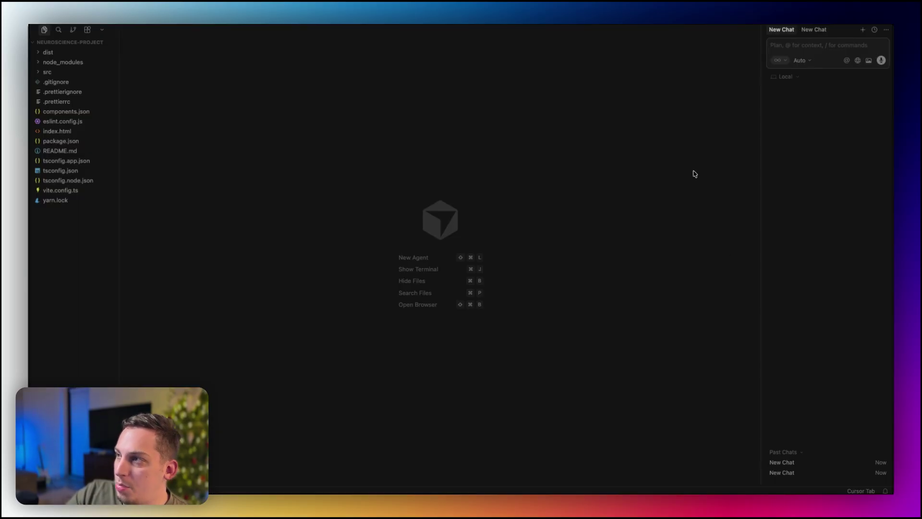
Start the dev server with 'yarn dev' in Cursor's built-in terminal
key("super+j")
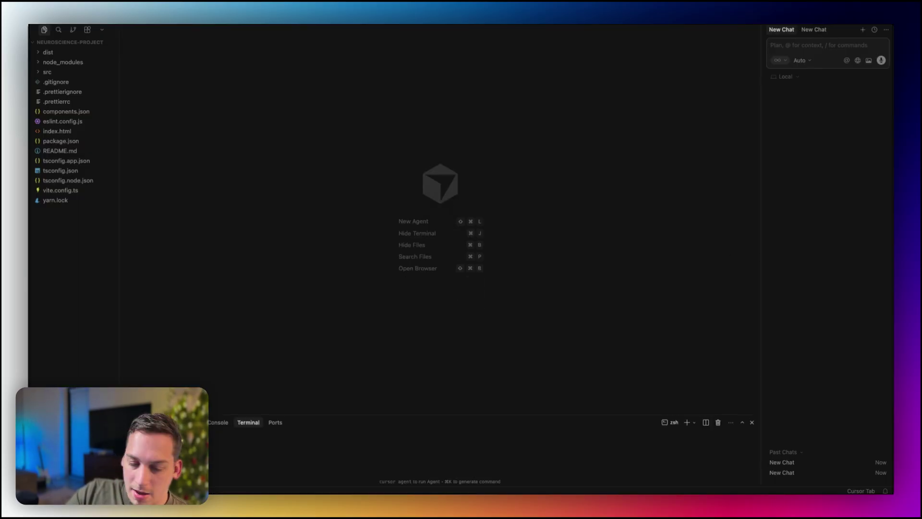
type("yarn dev")
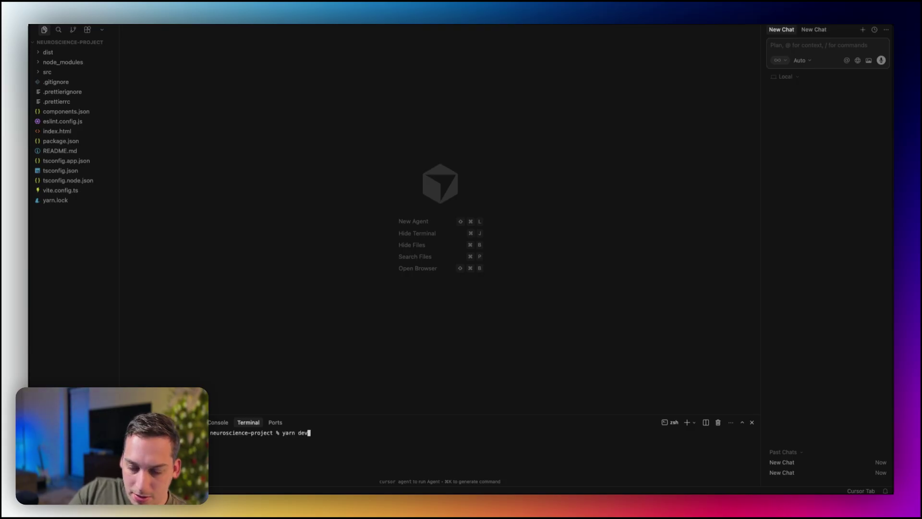
key("Return")
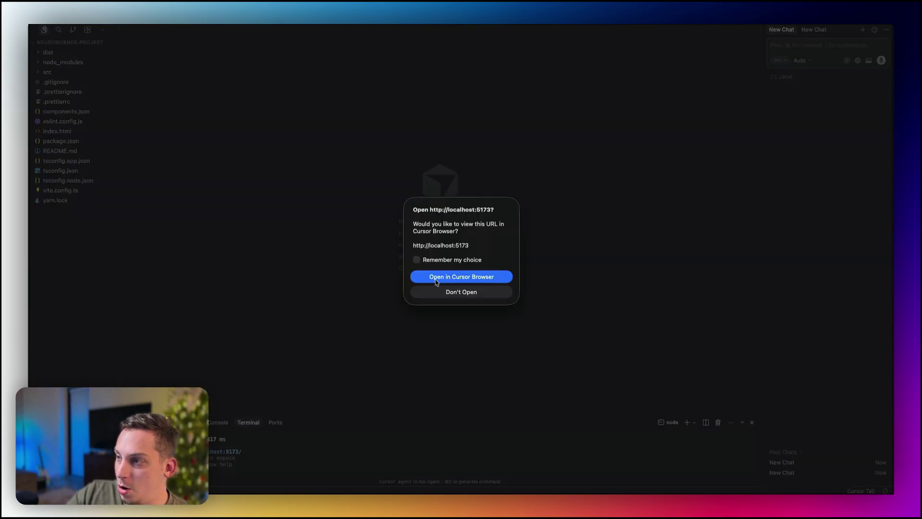
Open localhost:5173 in Cursor's browser and add the Neural Precision heading to chat
left_click(437, 276)
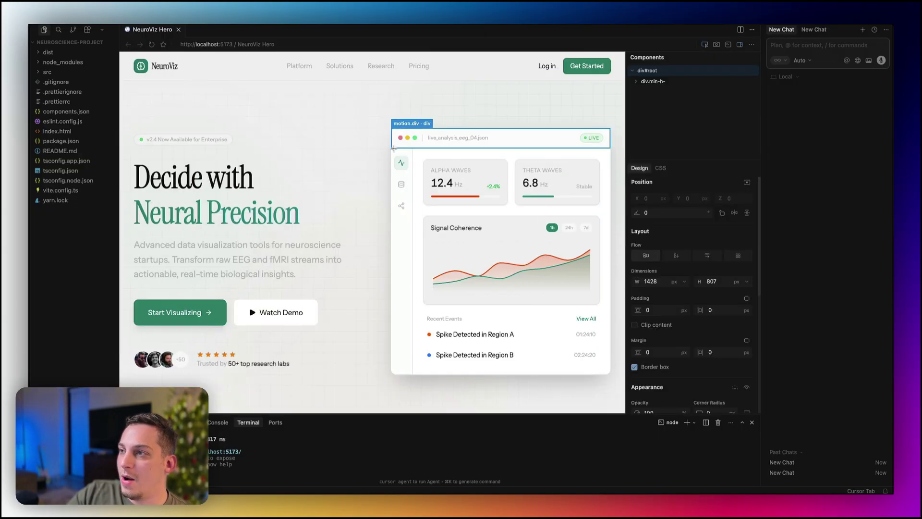
left_click(394, 149)
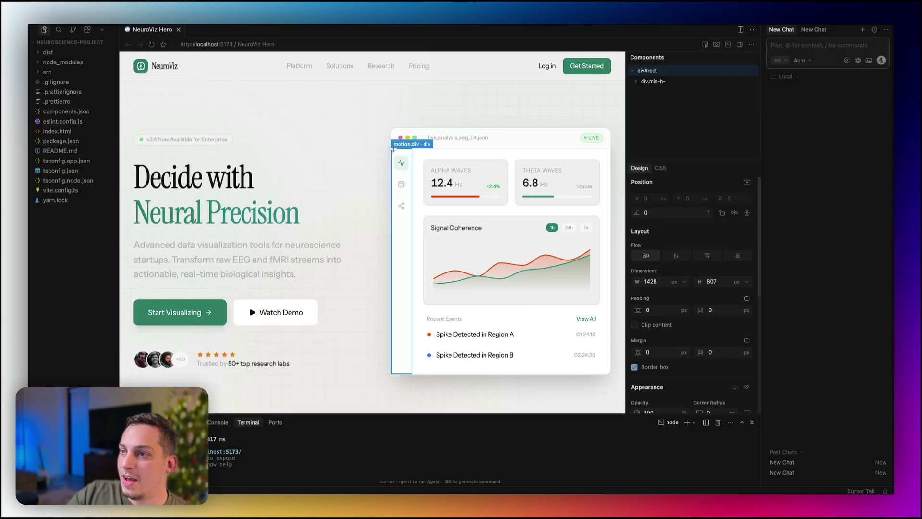
left_click(264, 227)
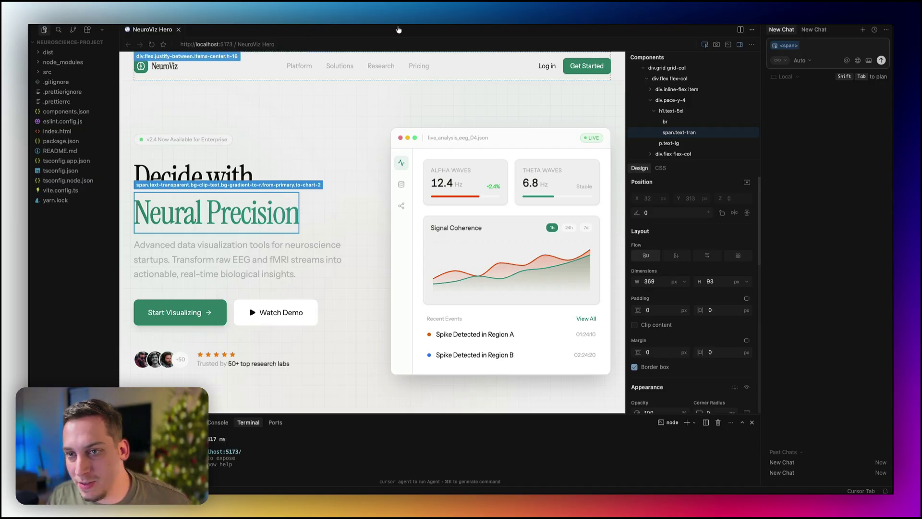